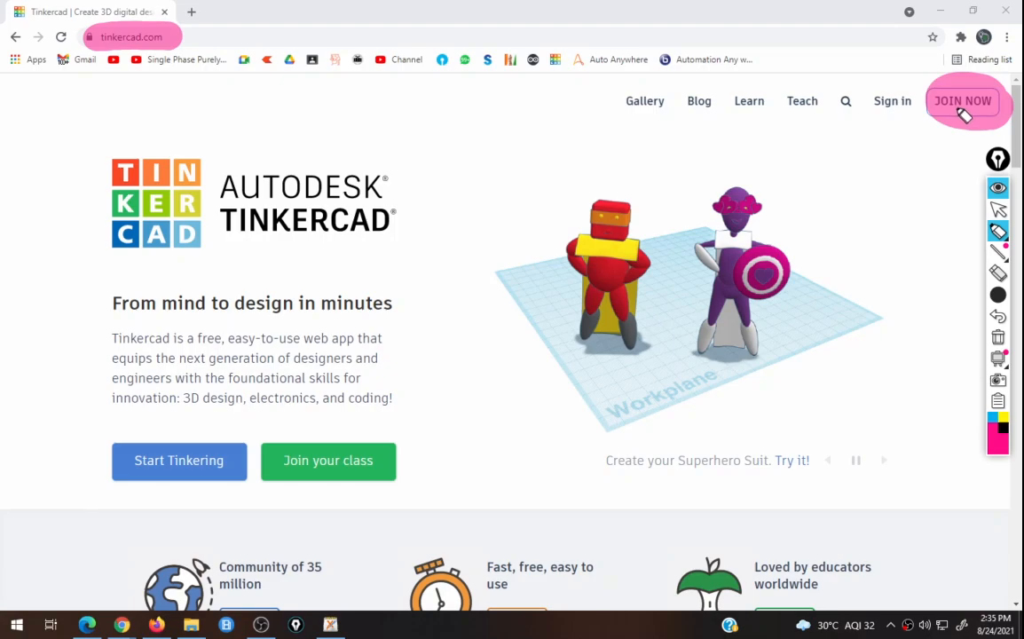
Step: Start signing up for Tinkercad and choose to create a personal account
mouse_move(907, 107)
mouse_down()
mouse_move(899, 101)
mouse_move(902, 116)
mouse_move(896, 100)
mouse_move(924, 116)
mouse_move(908, 110)
mouse_move(906, 120)
mouse_up()
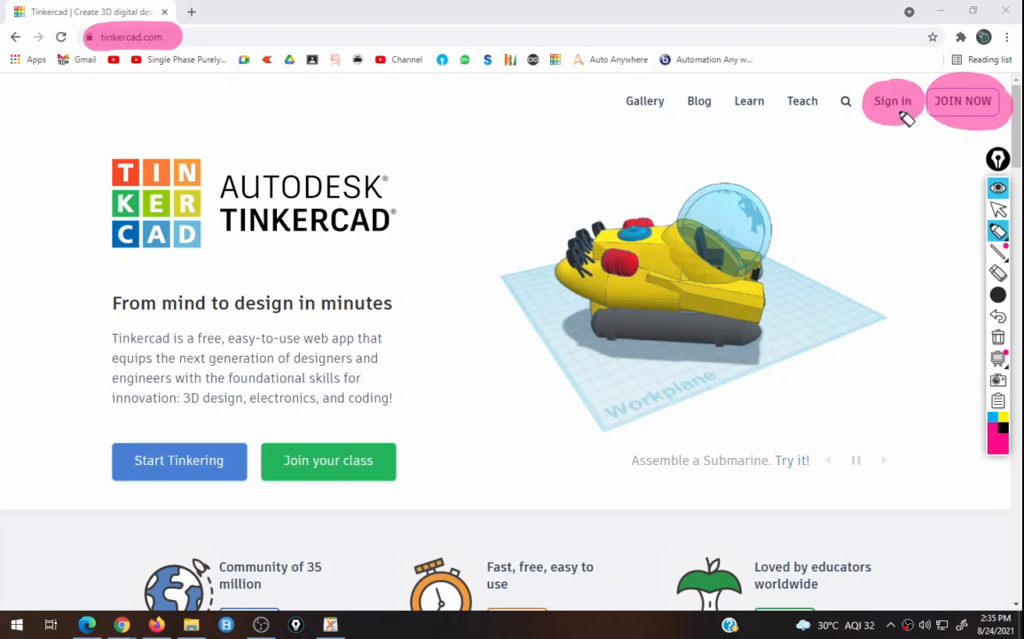
click(963, 101)
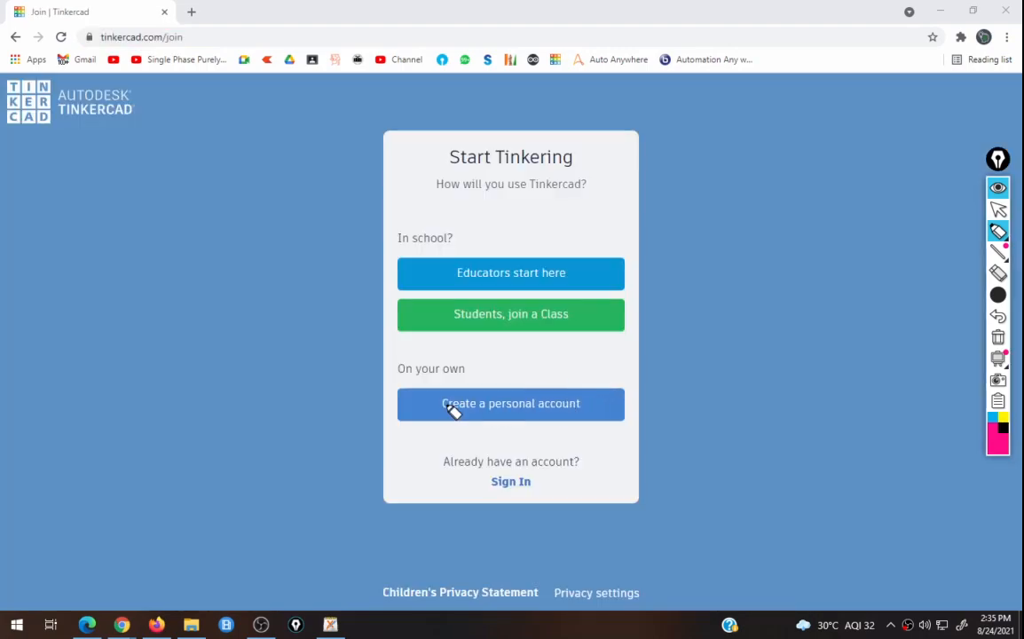
mouse_move(435, 404)
mouse_down()
mouse_move(590, 411)
mouse_move(469, 418)
mouse_move(454, 405)
mouse_move(560, 398)
mouse_move(583, 418)
mouse_move(507, 418)
mouse_up()
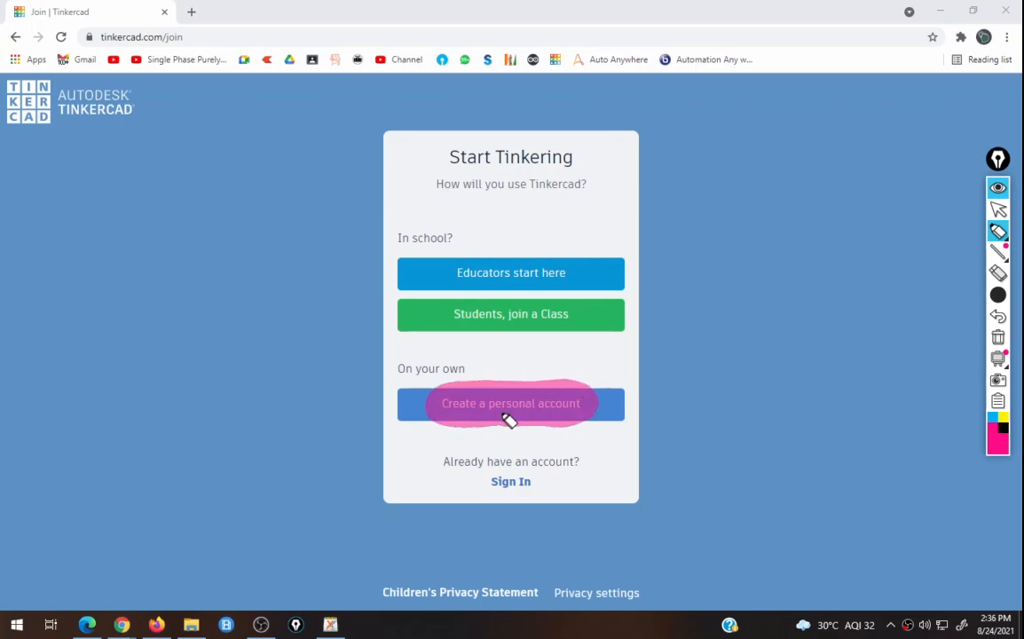
click(585, 405)
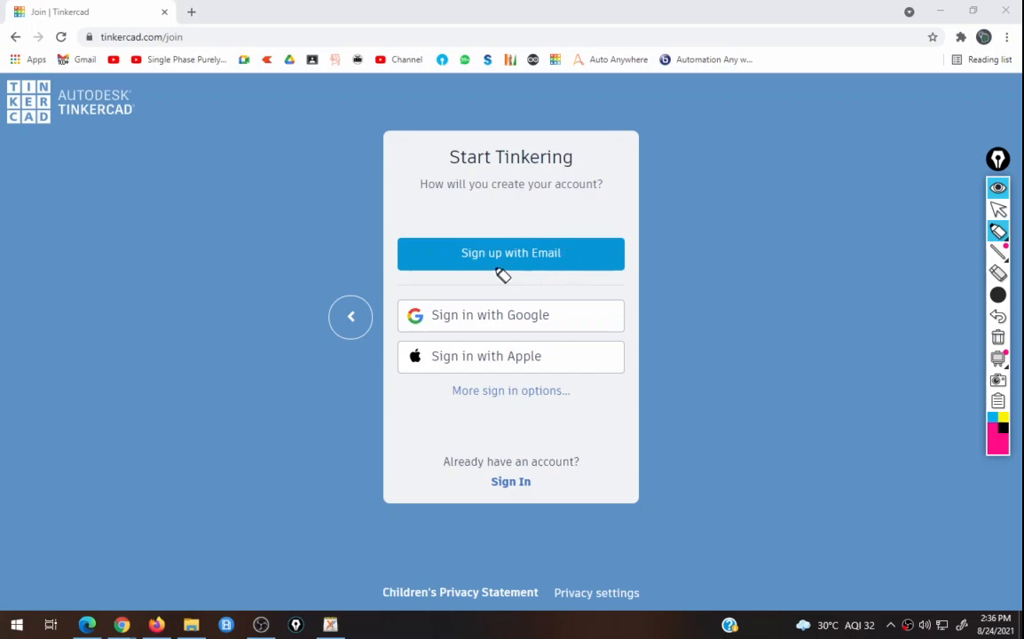
Step: Highlight the Google, Apple and existing-account sign-in options on the account creation page
mouse_move(416, 322)
mouse_down()
mouse_move(560, 319)
mouse_move(477, 331)
mouse_move(416, 316)
mouse_up()
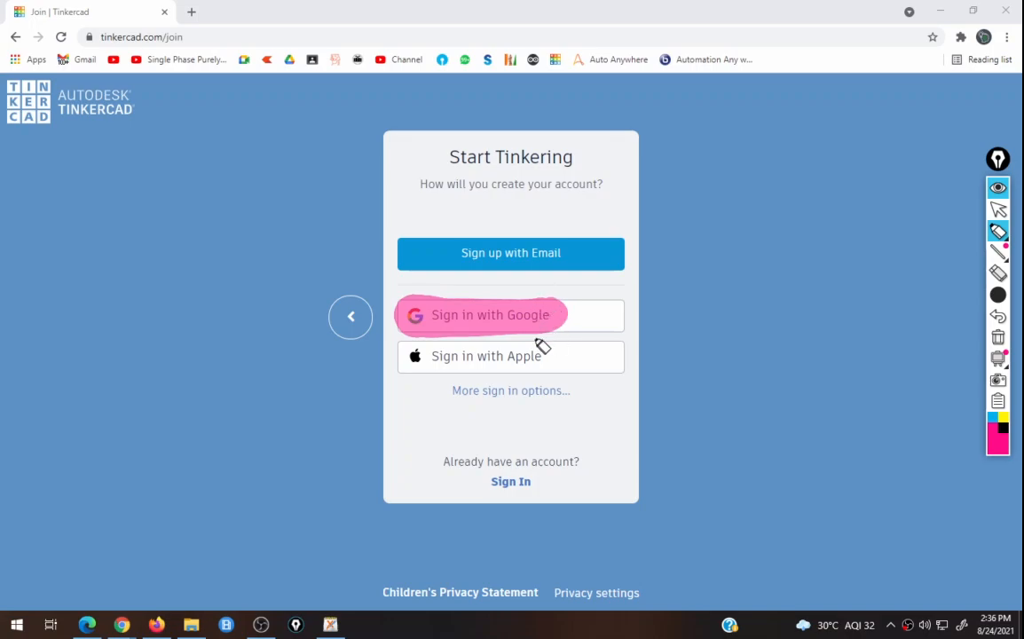
mouse_move(413, 357)
mouse_down()
mouse_move(551, 358)
mouse_move(448, 371)
mouse_move(393, 358)
mouse_up()
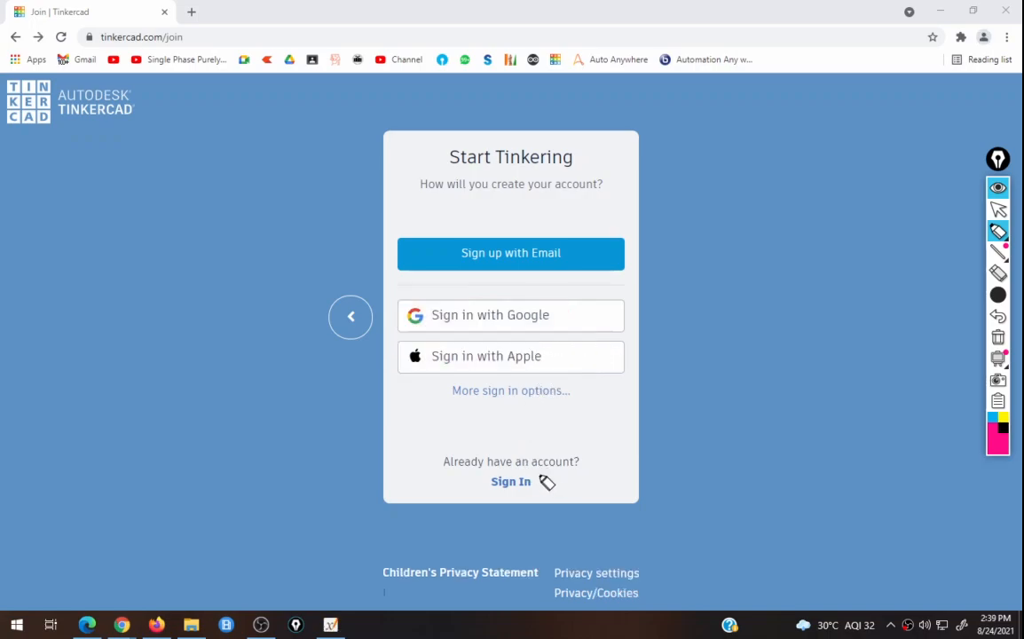
mouse_move(543, 483)
mouse_down()
mouse_move(533, 465)
mouse_move(496, 482)
mouse_move(543, 493)
mouse_move(516, 477)
mouse_move(524, 491)
mouse_up()
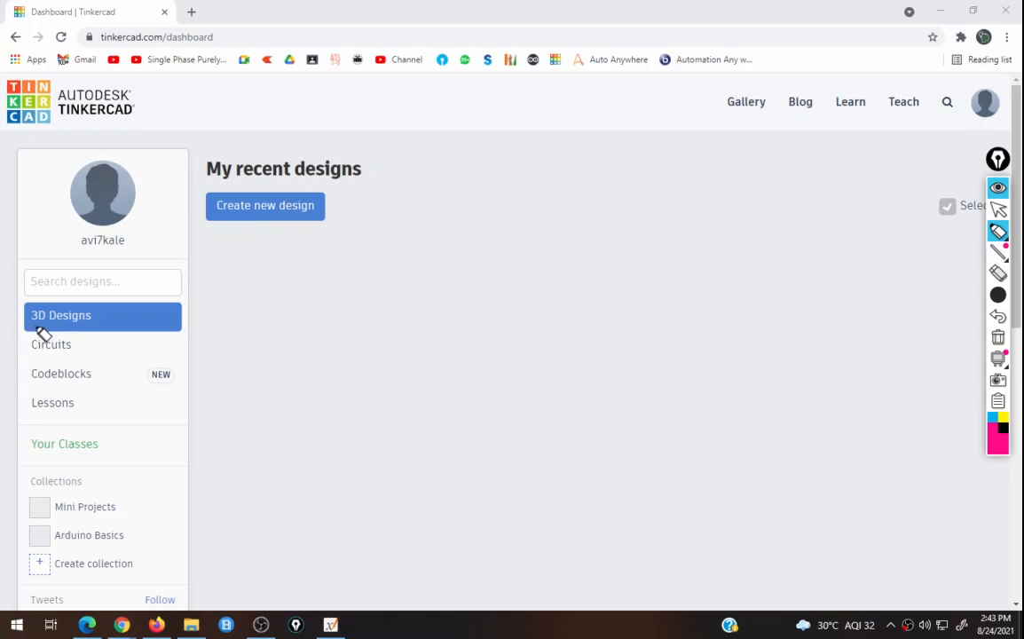
Step: Highlight the 3D Designs, Circuits, Codeblocks and Lessons sections of the dashboard
drag(36, 313, 111, 313)
drag(25, 341, 96, 346)
drag(30, 373, 103, 373)
drag(32, 403, 99, 402)
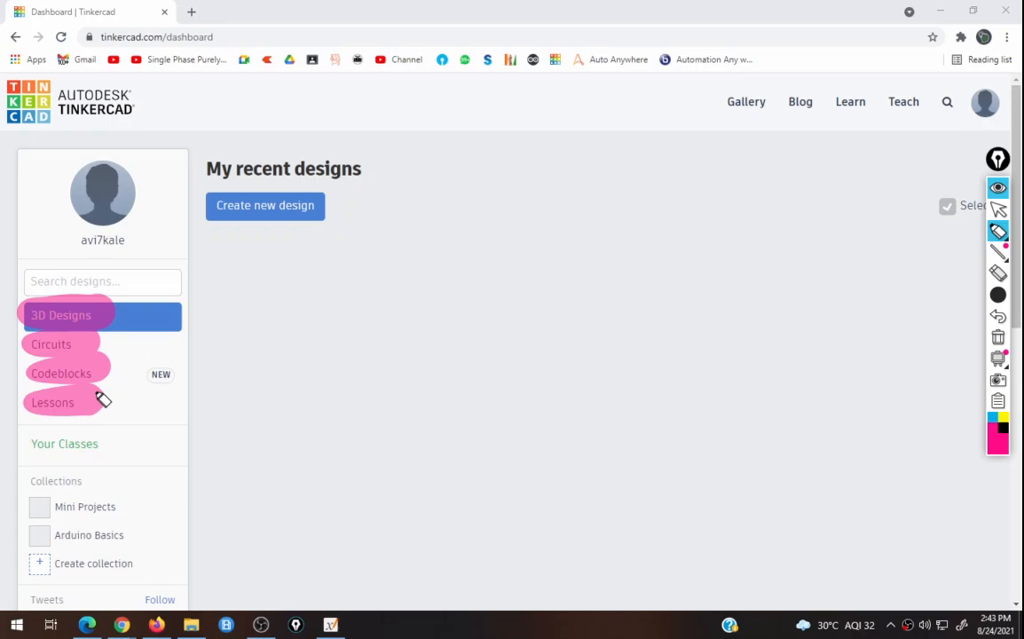
Step: Clear the highlights, open the Circuits designs and create a new circuit
key(Escape)
click(71, 348)
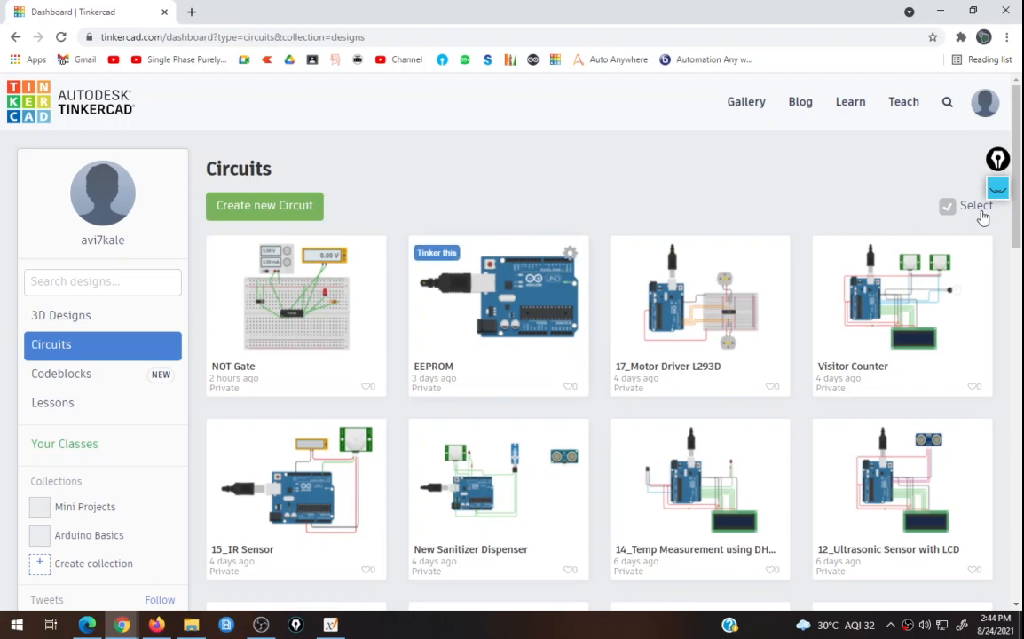
key(F5)
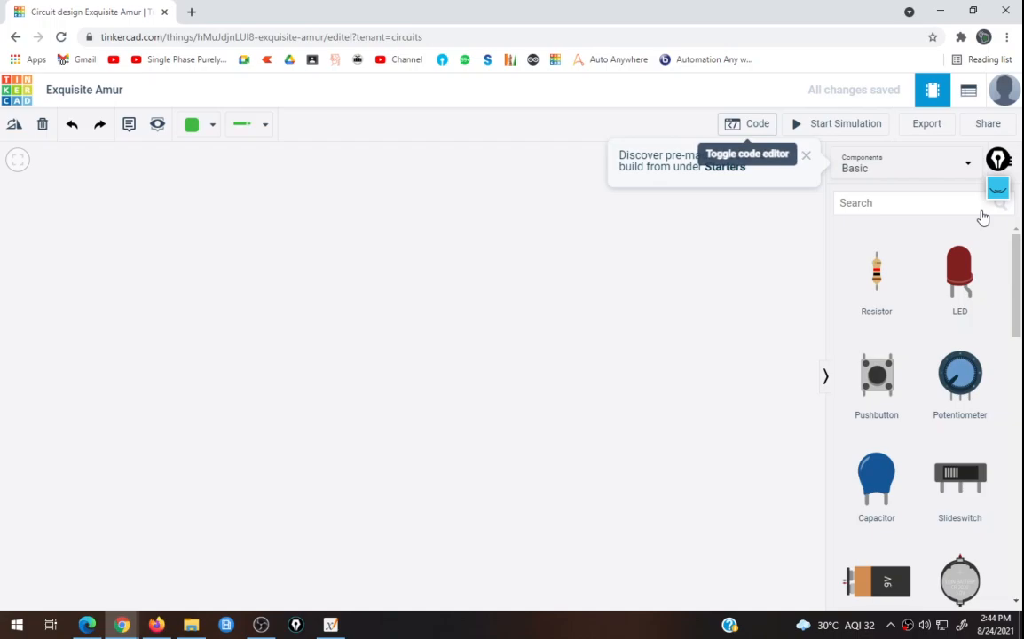
Step: Highlight the Code, Start Simulation, Export and Share controls and the component category selector in the circuit editor
click(998, 188)
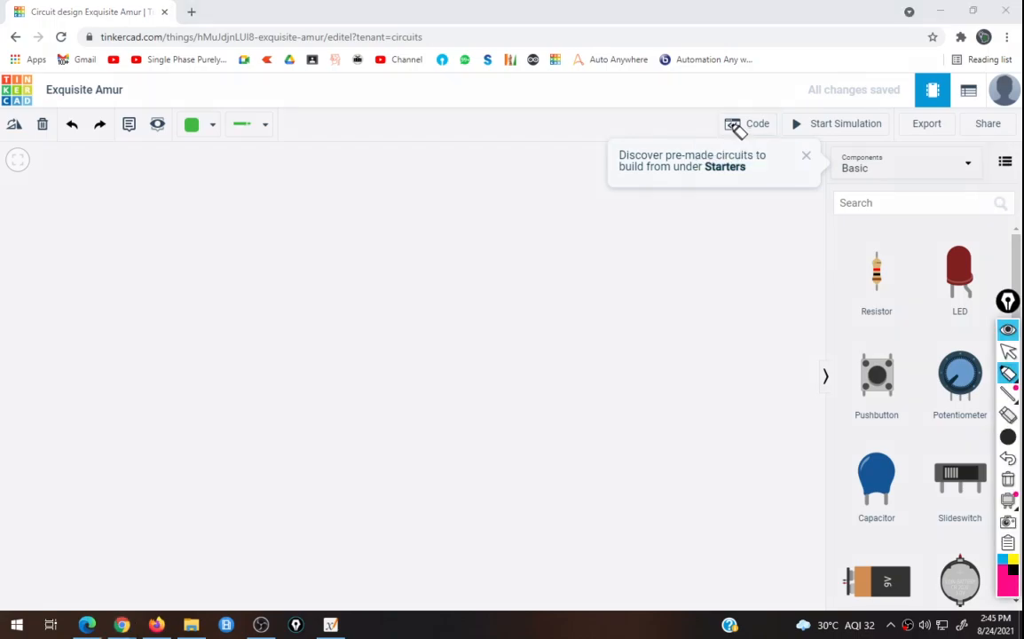
drag(737, 129, 778, 124)
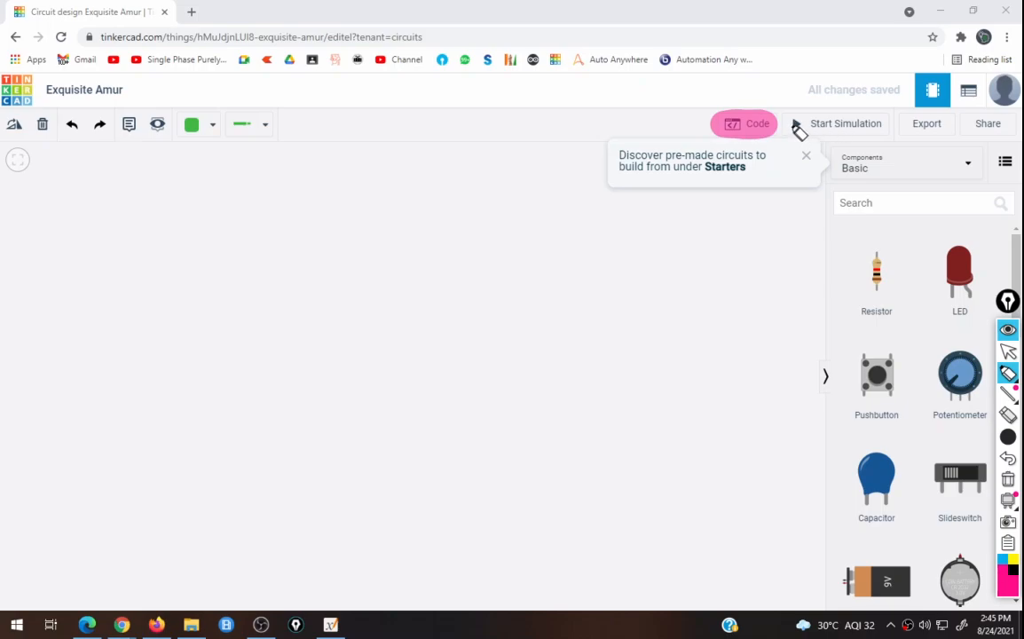
drag(781, 125, 886, 131)
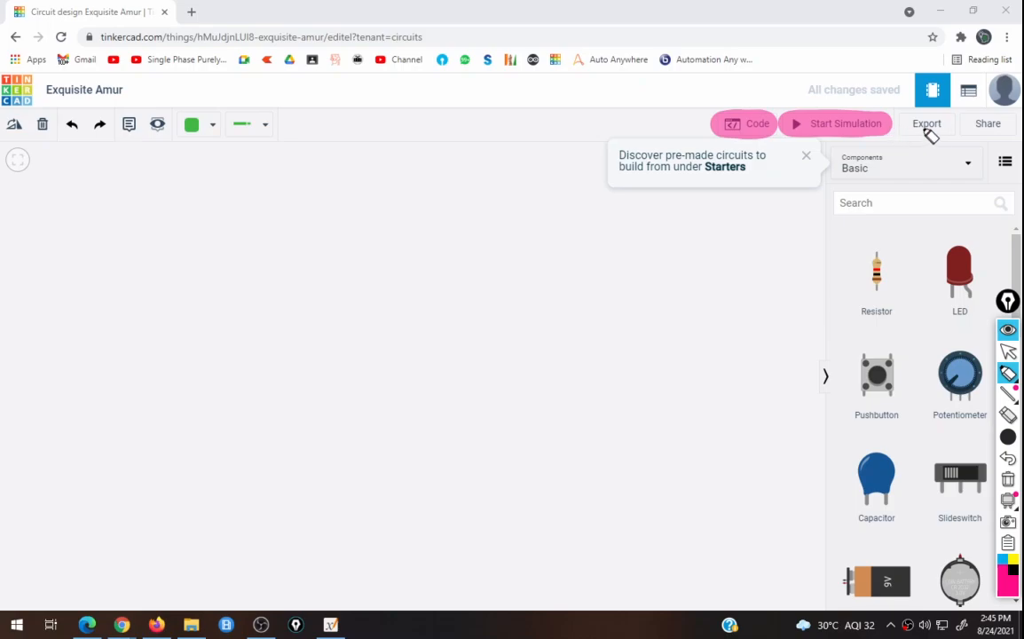
drag(915, 128, 947, 132)
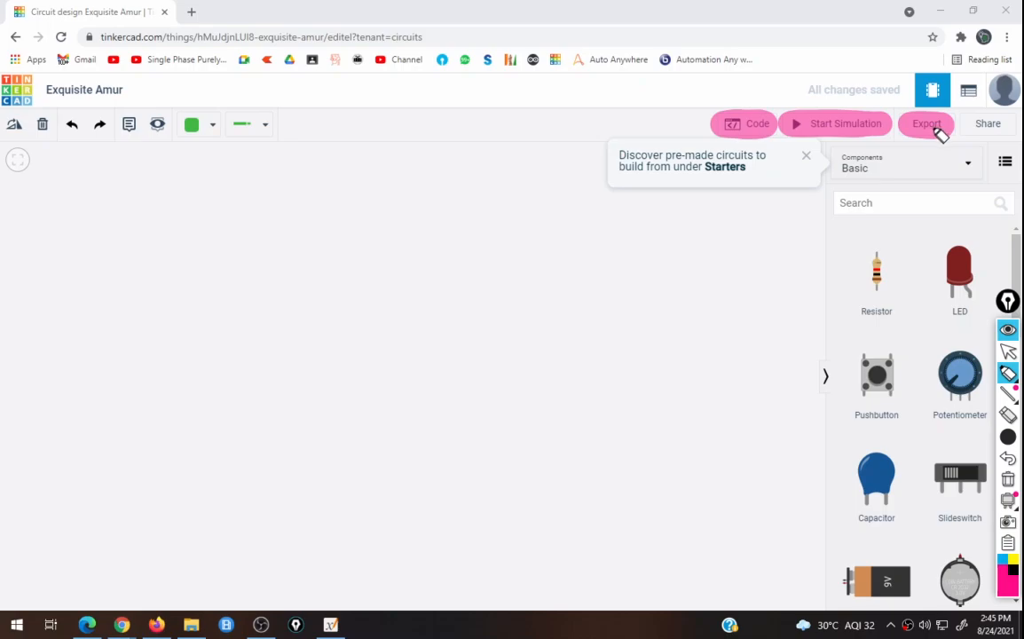
click(971, 125)
drag(972, 125, 994, 127)
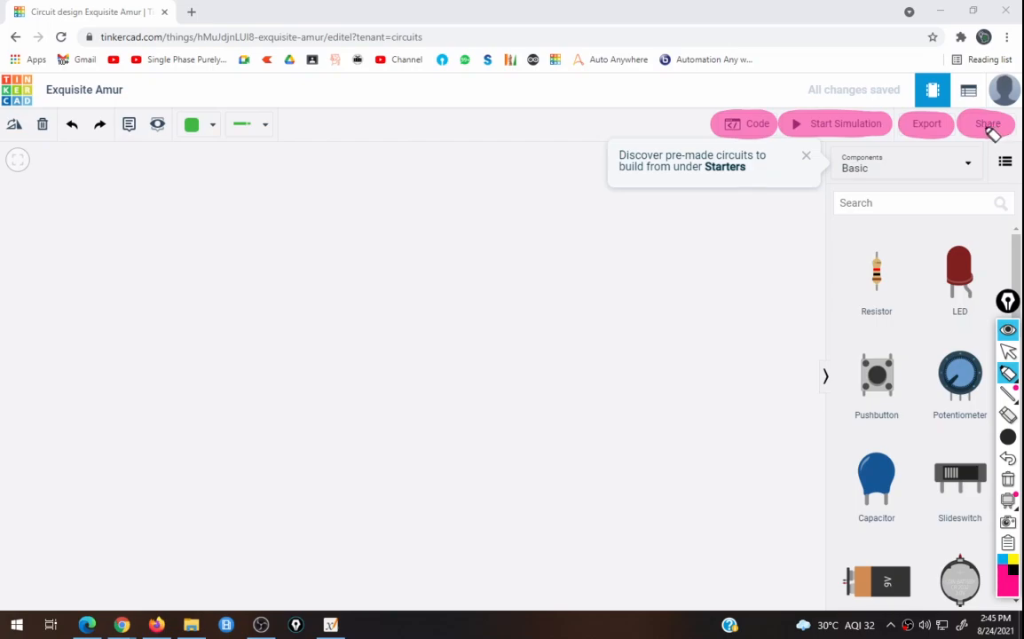
click(841, 169)
drag(842, 168, 972, 171)
mouse_move(851, 169)
mouse_down()
mouse_move(972, 163)
mouse_move(874, 171)
mouse_up()
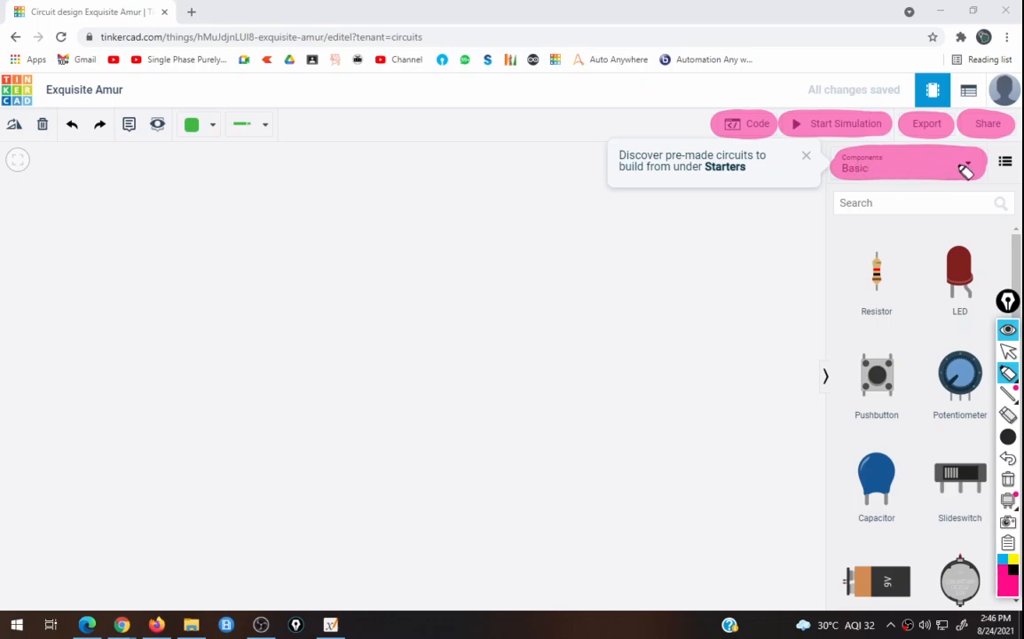
Step: Remove the highlights, view the available component categories and choose the Basic components
click(1006, 301)
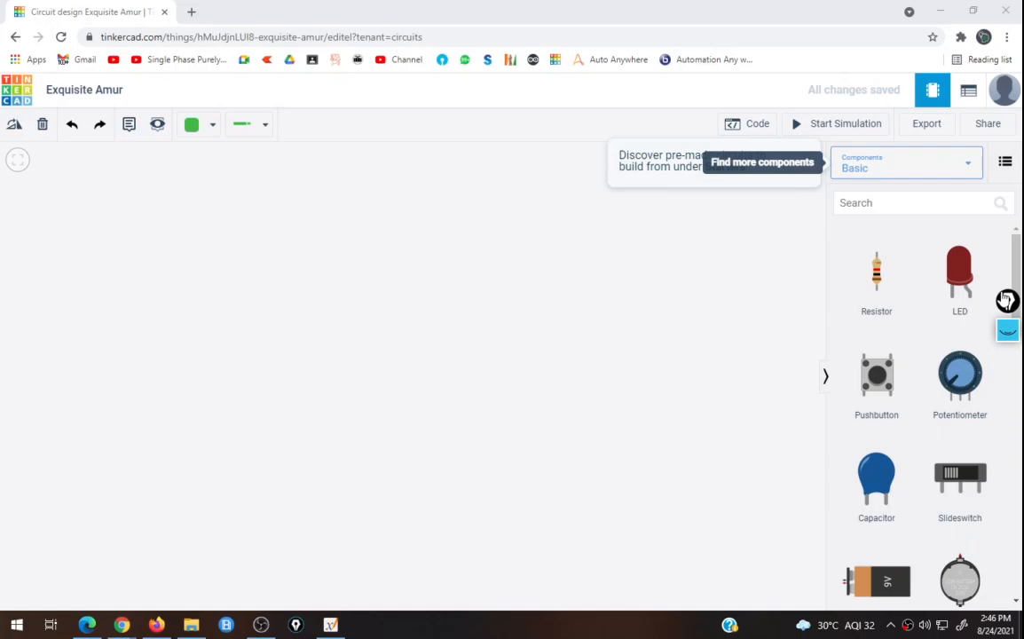
click(907, 164)
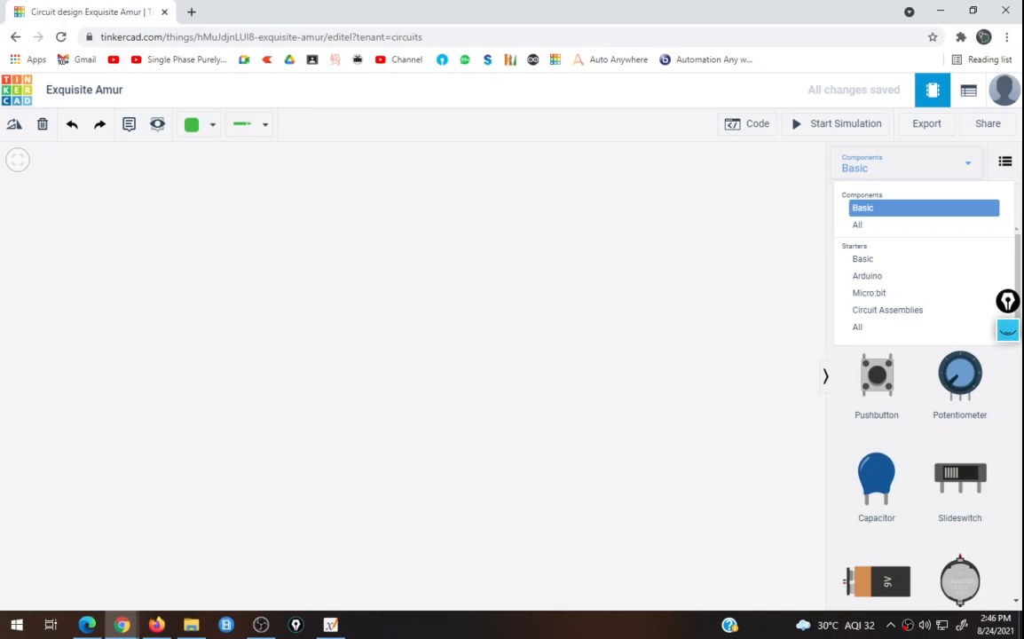
click(875, 209)
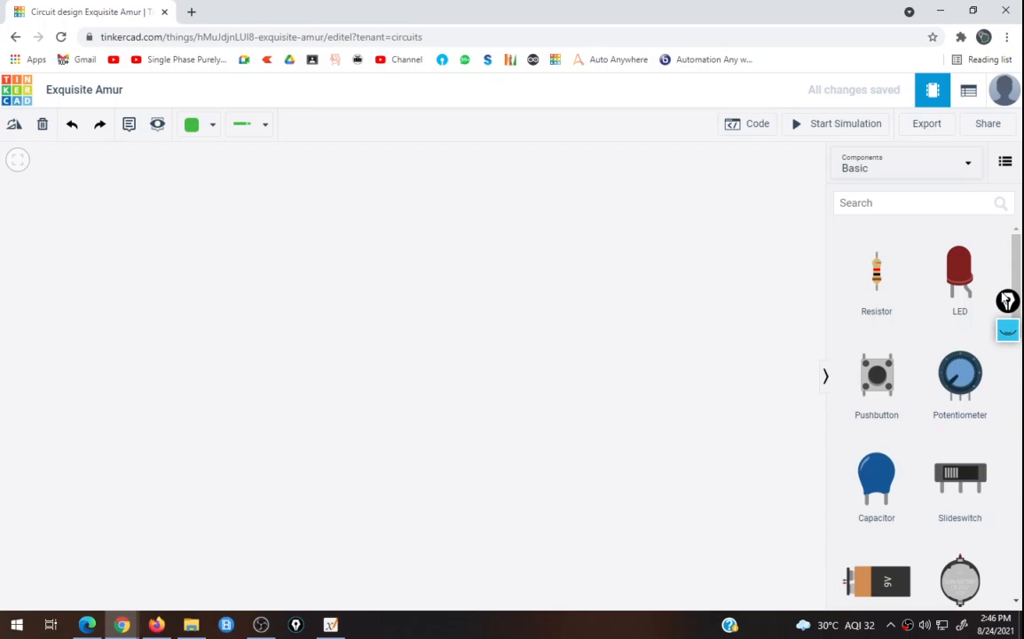
Step: Consult the 7404 NOT gate notes in Xournal++, return to Tinkercad, search for breadboard and place a Breadboard Small in the workspace
key(alt+Tab)
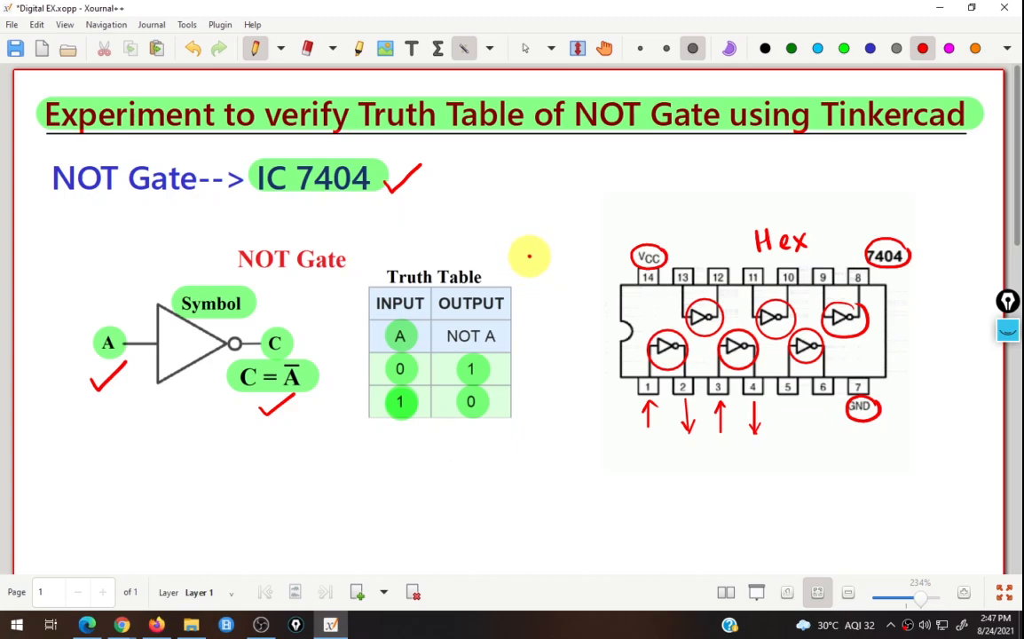
click(122, 625)
click(914, 203)
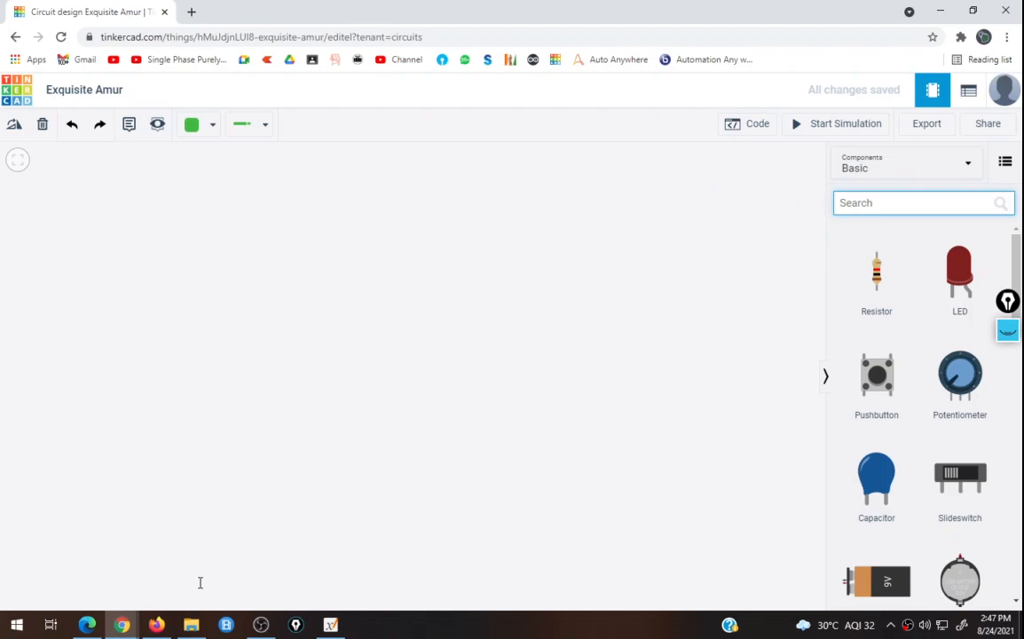
text(brea)
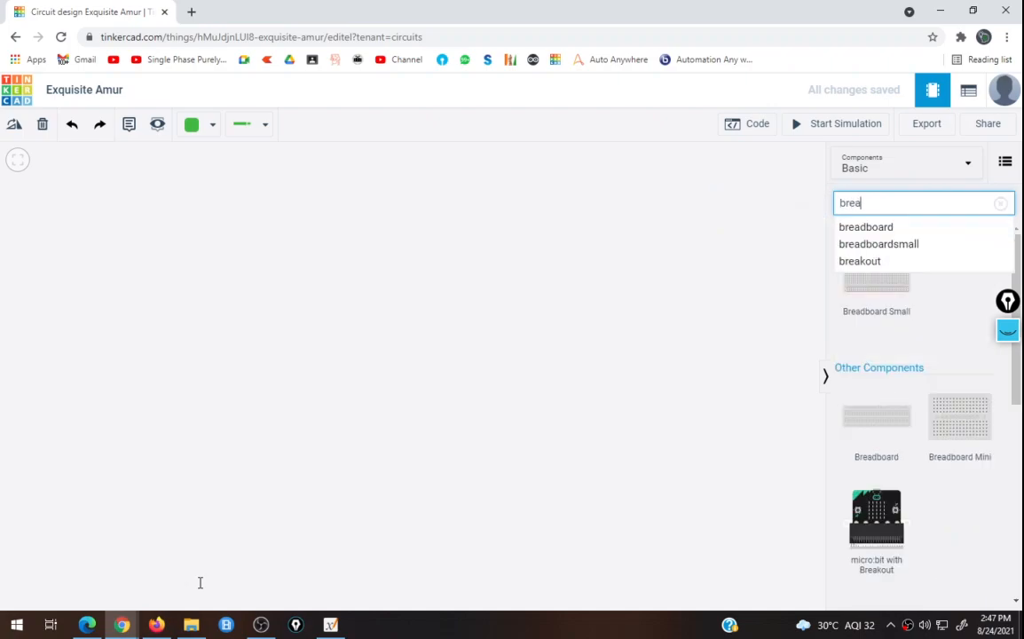
key(Down)
key(Return)
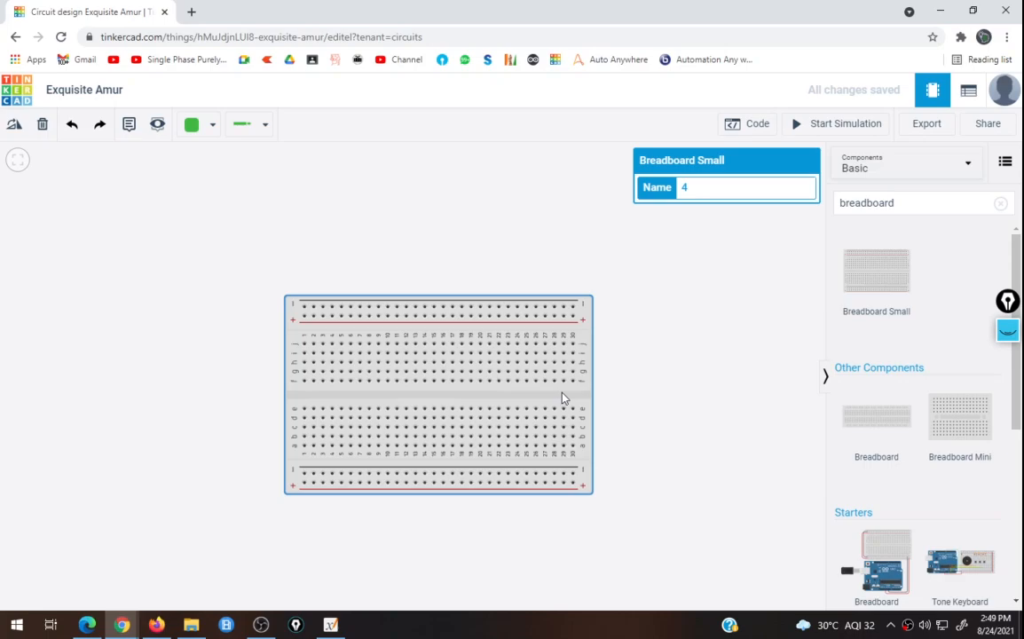
Step: Search the components for 7404 and place the 74HC04 Hex Inverter across the breadboard's centre gap in columns 10 to 16
click(1001, 203)
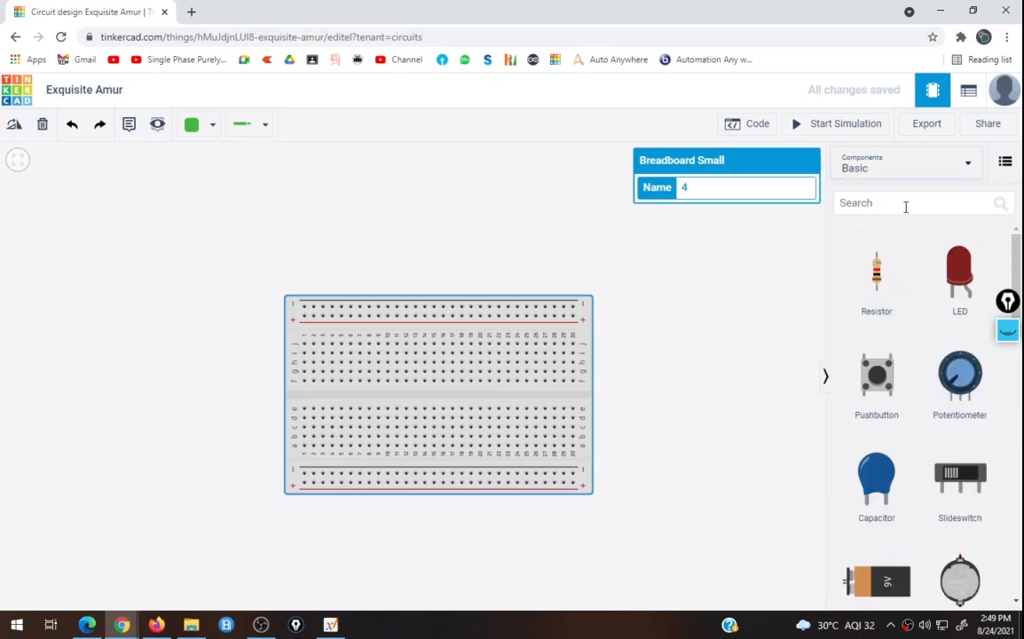
click(906, 205)
text(not)
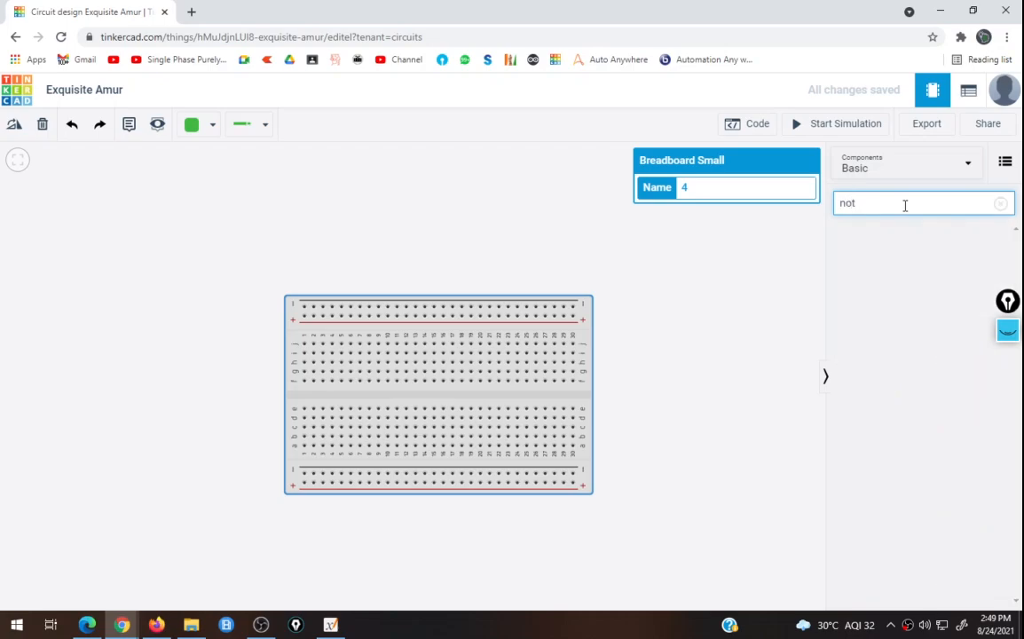
key(BackSpace)
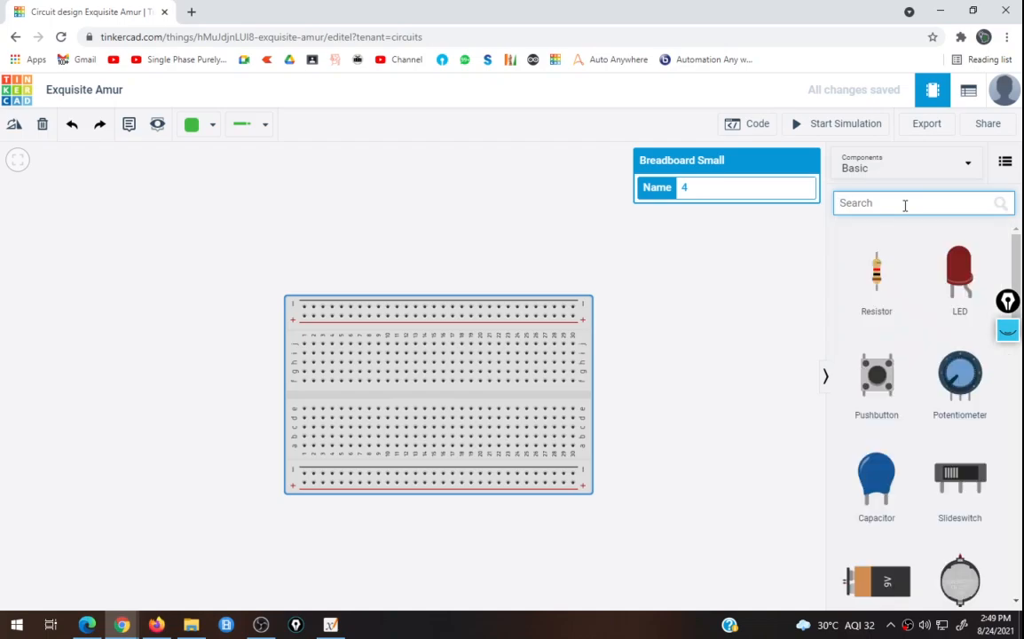
text(7404)
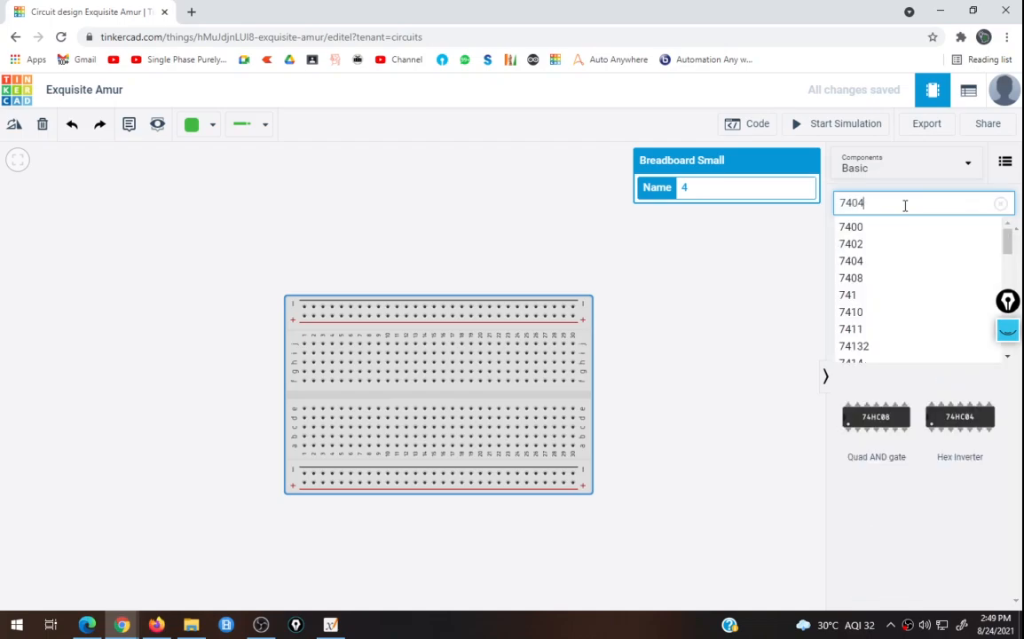
drag(870, 331, 416, 396)
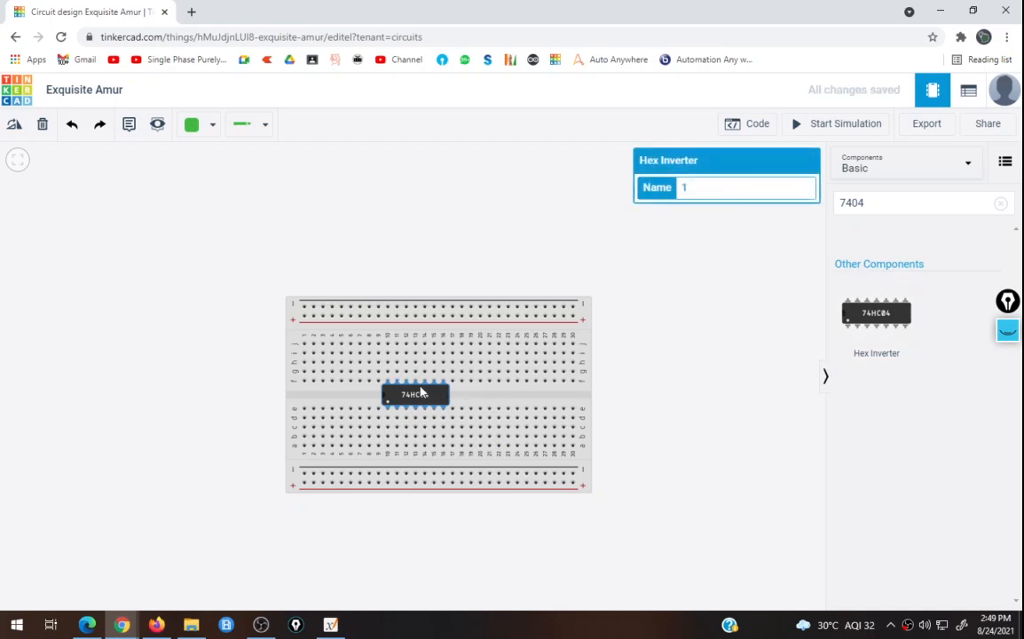
Step: Examine the pin labels of the 74HC04, including its first input, ground and power pins
scroll(397, 401, up, 3)
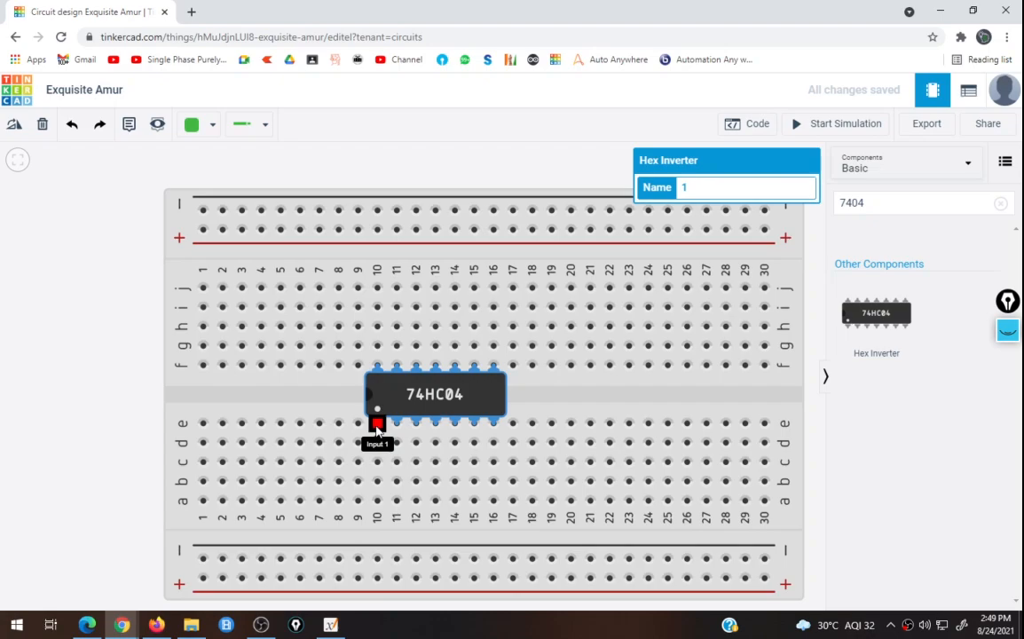
scroll(378, 426, down, 1)
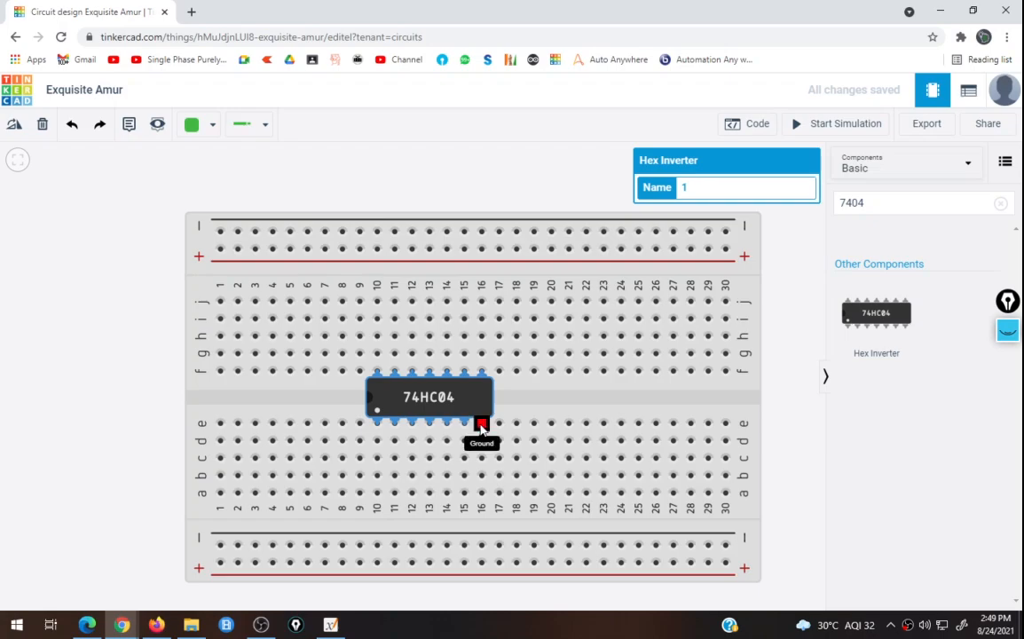
scroll(482, 425, up, 2)
scroll(482, 427, up, 1)
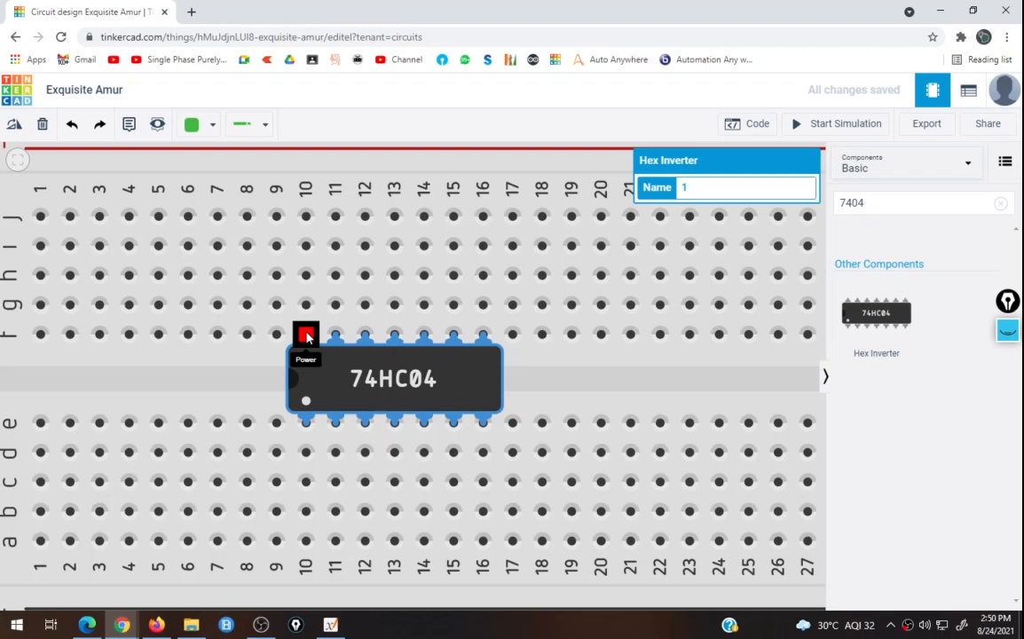
scroll(306, 336, down, 5)
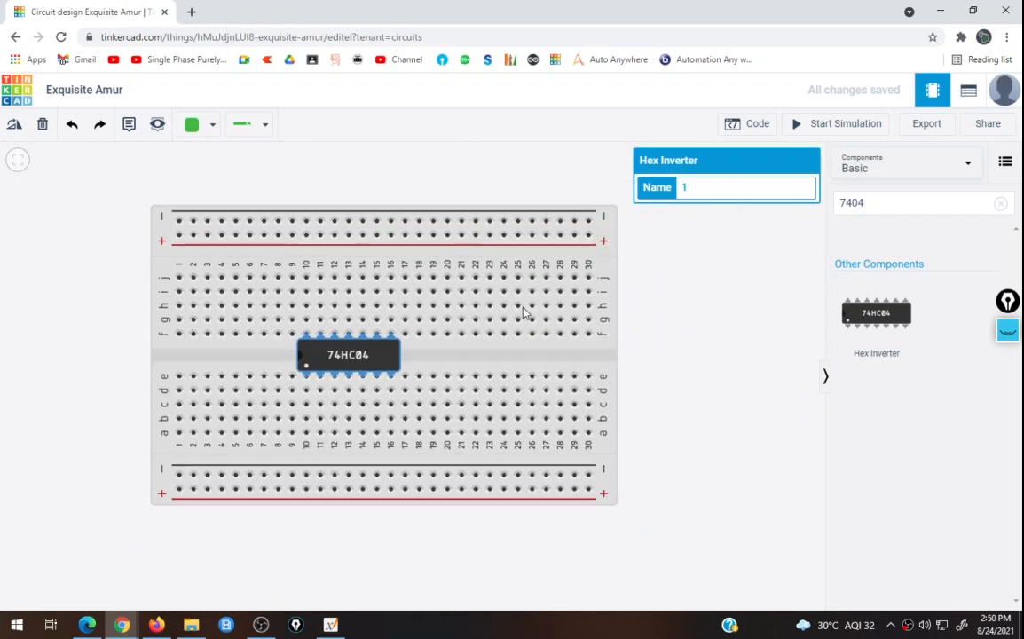
Step: Move the breadboard with its inverter IC to the middle of the workspace and deselect it
scroll(521, 313, down, 2)
drag(482, 258, 496, 316)
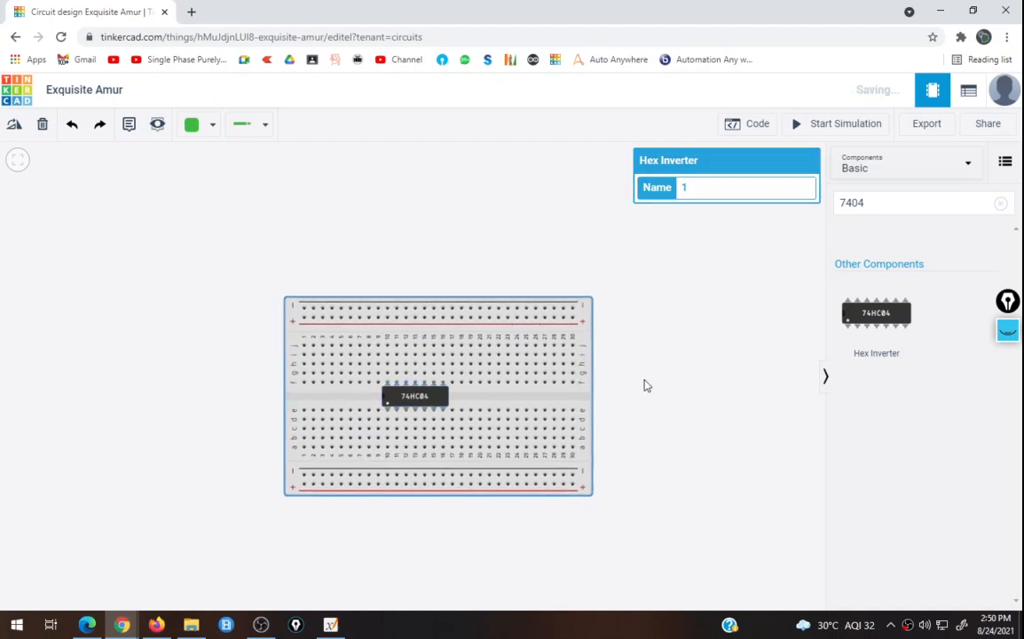
click(661, 384)
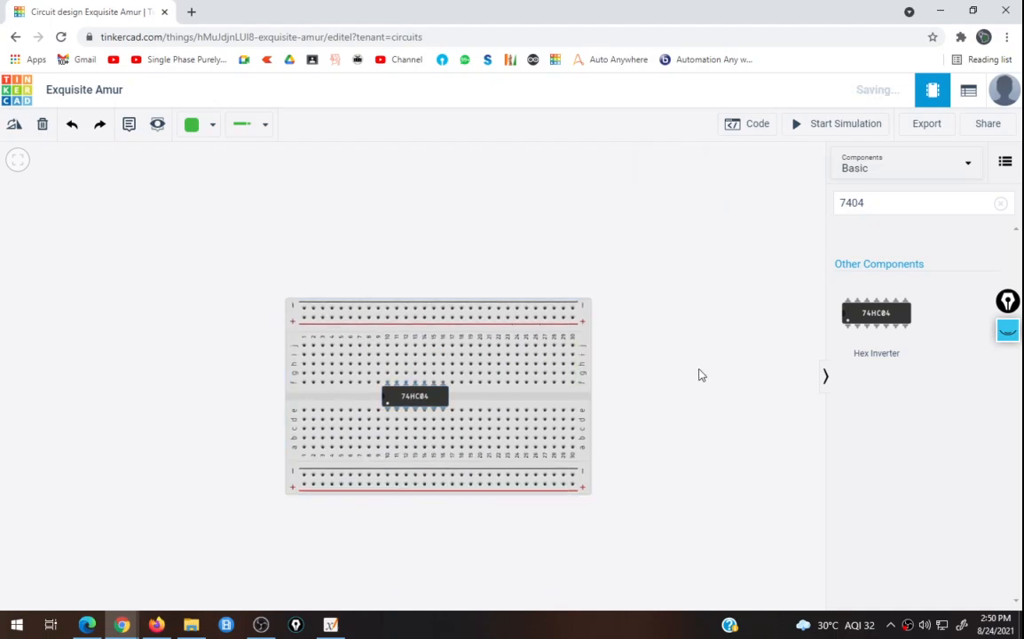
Step: Search the components for power and place a Power Supply above and to the left of the breadboard
click(1000, 204)
text(pow)
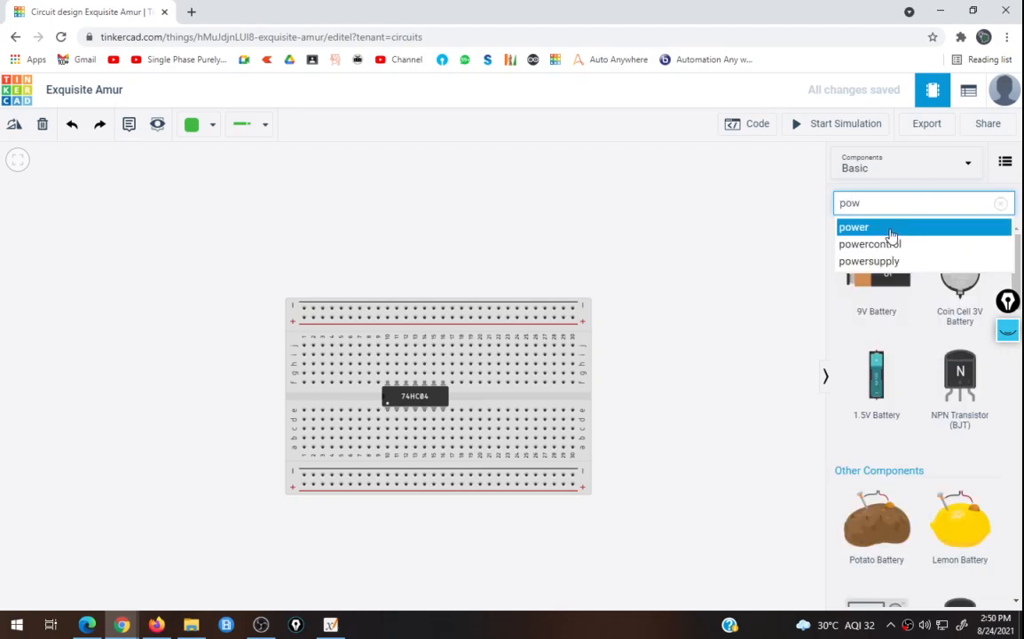
click(875, 261)
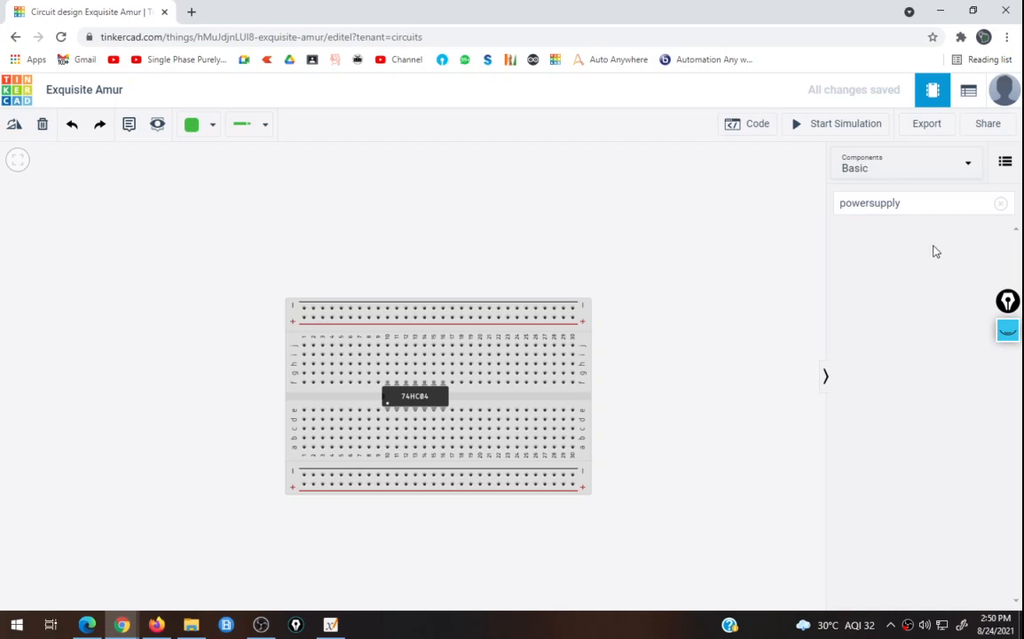
key(BackSpace)
key(BackSpace)
key(BackSpace)
key(BackSpace)
key(BackSpace)
key(BackSpace)
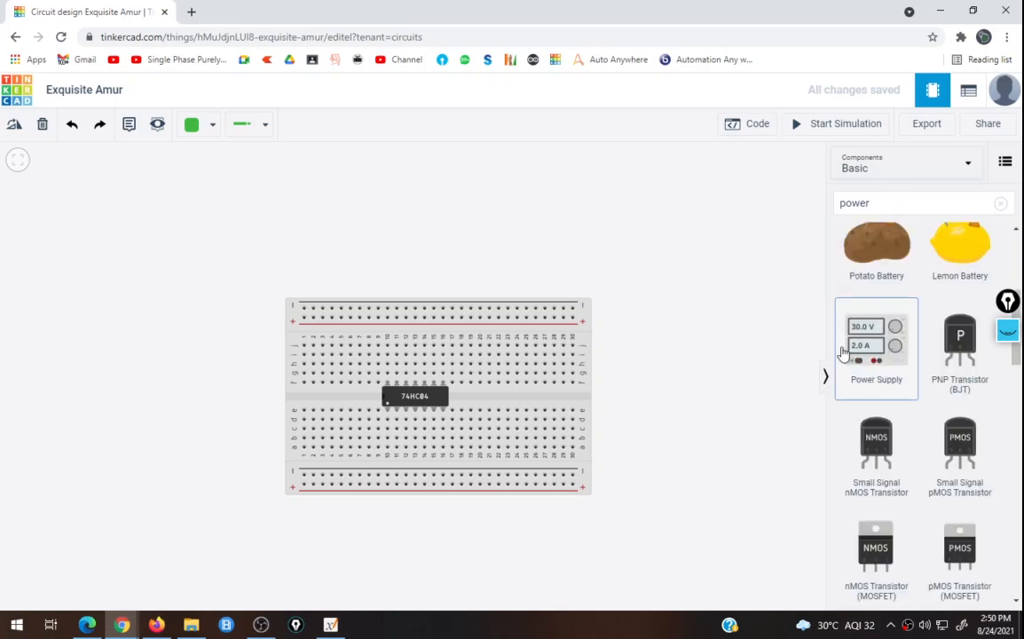
drag(875, 360, 190, 236)
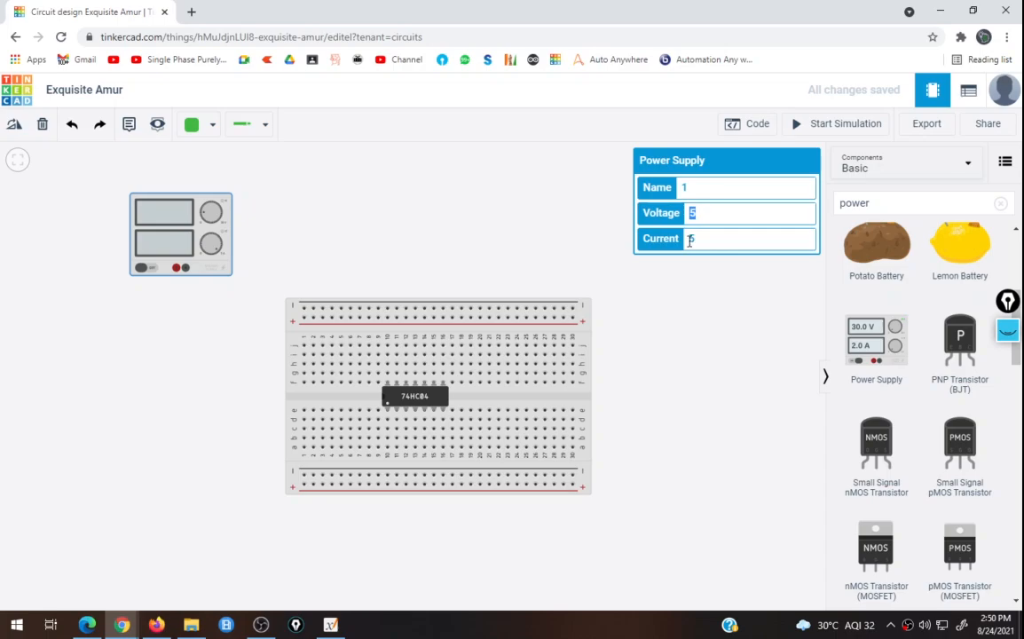
click(706, 240)
Step: Wire the power supply's positive terminal to the first hole of the breadboard's upper positive rail, with a right-angle bend
scroll(186, 284, up, 1)
scroll(186, 284, up, 2)
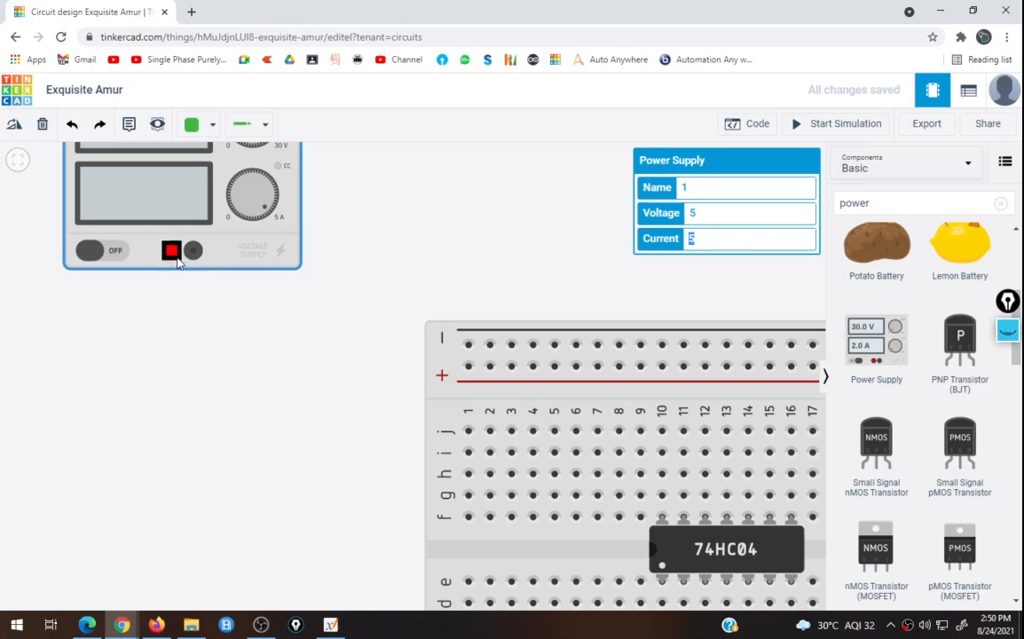
click(172, 254)
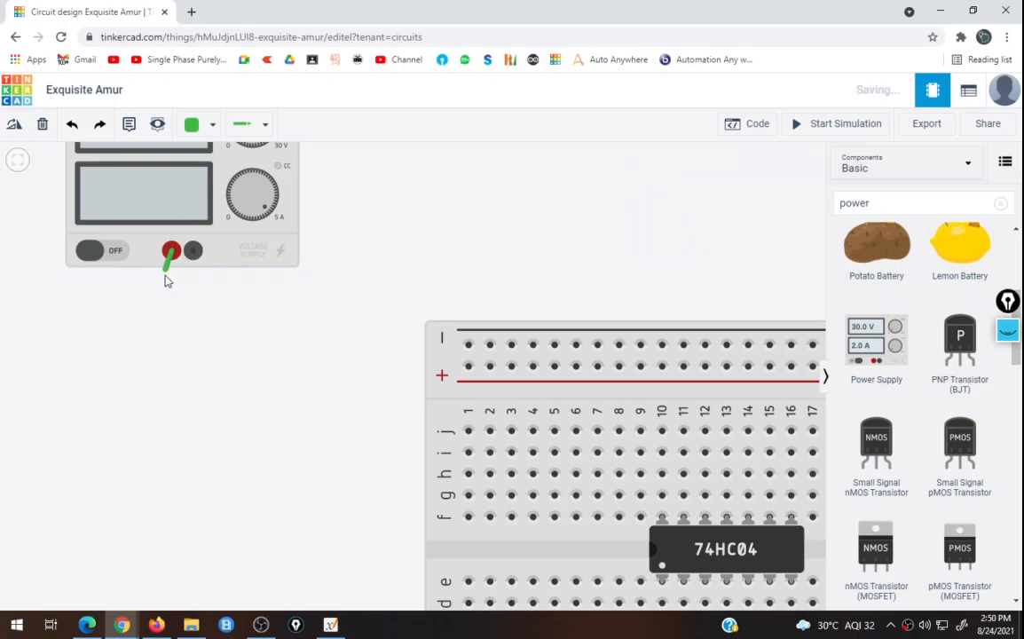
click(172, 366)
click(466, 368)
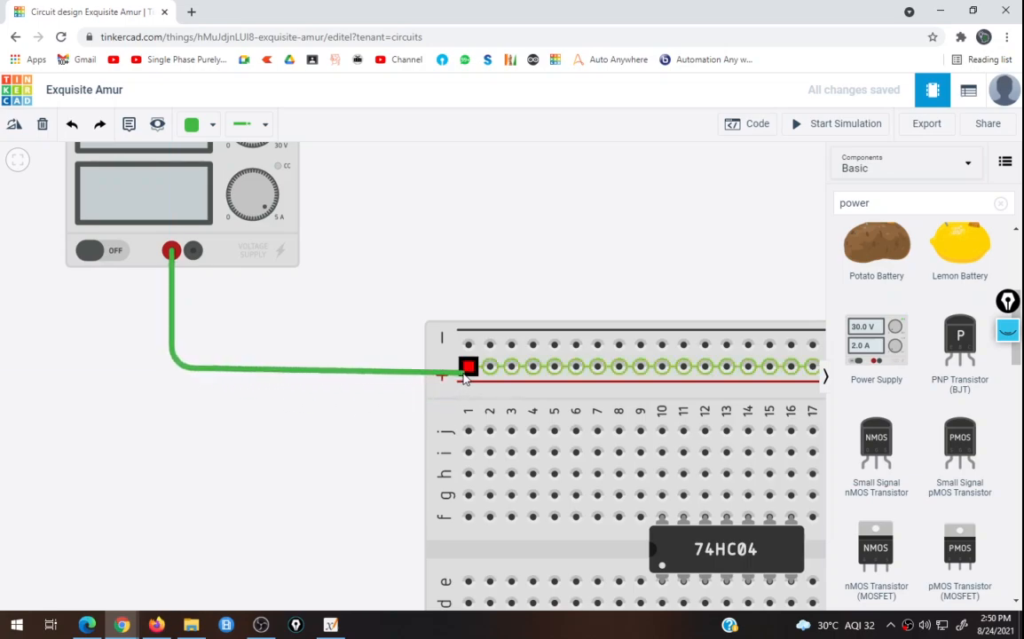
click(467, 368)
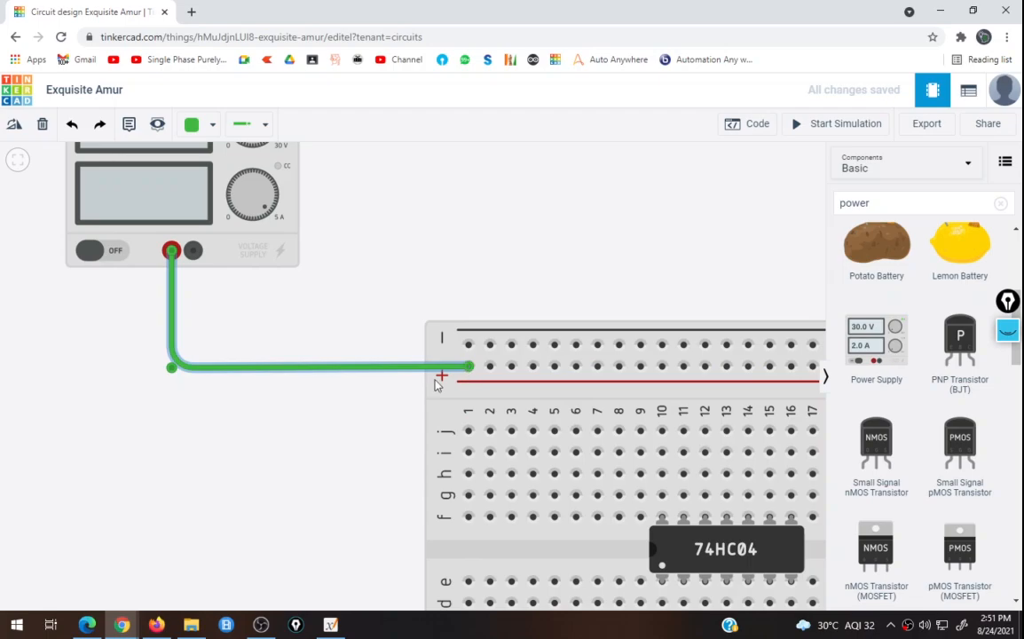
Step: Link the upper and lower positive rails with a vertical wire at column 30
scroll(320, 389, down, 2)
scroll(172, 389, down, 2)
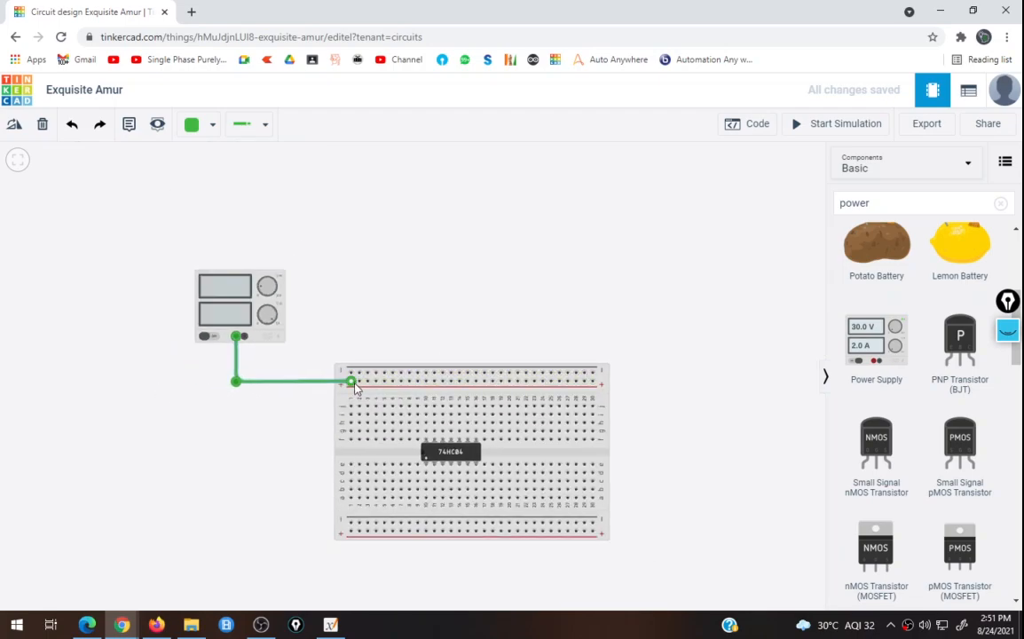
click(593, 384)
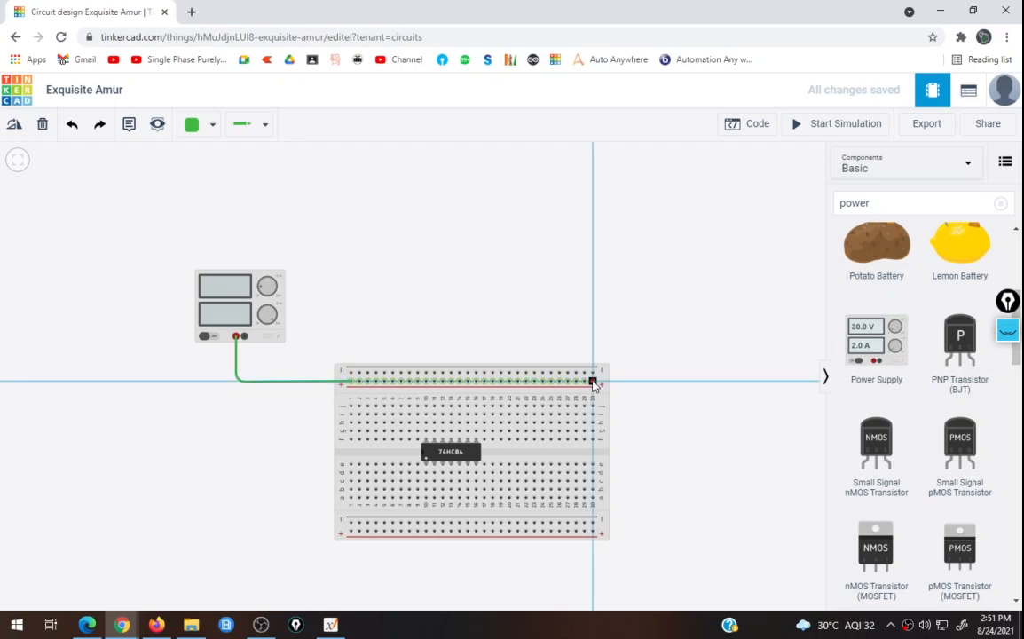
click(593, 532)
Step: Wire the power supply's negative terminal to the first hole of the upper negative rail and link both negative rails at column 29
scroll(497, 530, up, 1)
scroll(501, 538, up, 1)
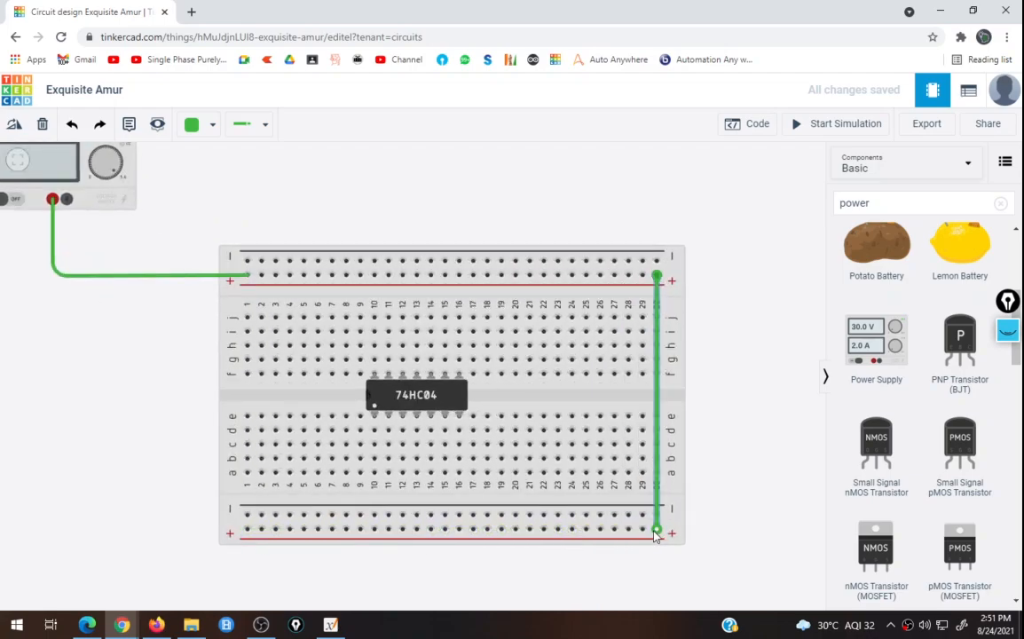
click(66, 201)
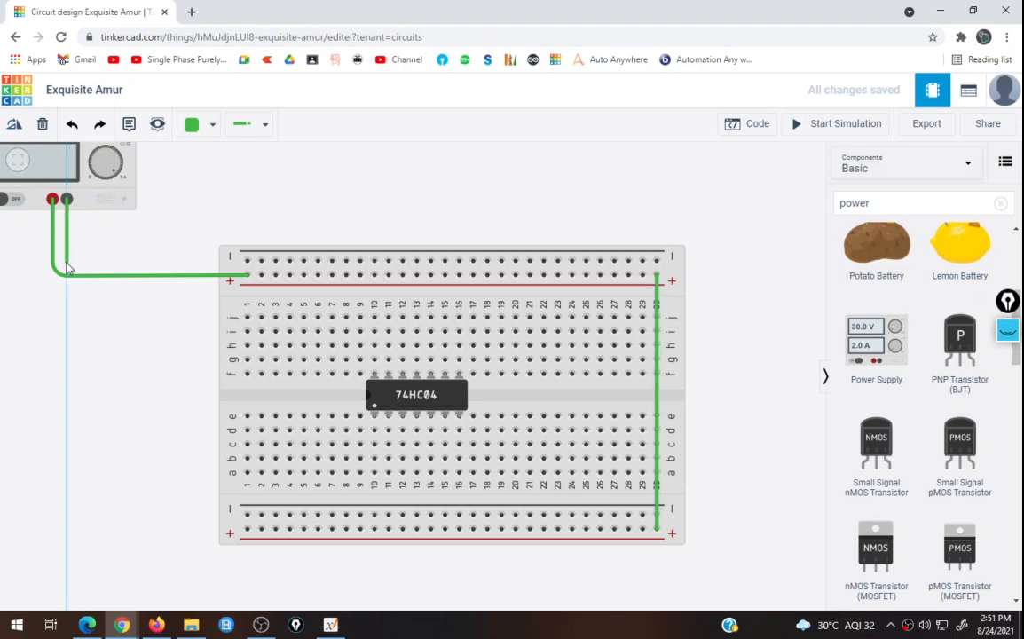
click(67, 263)
click(248, 260)
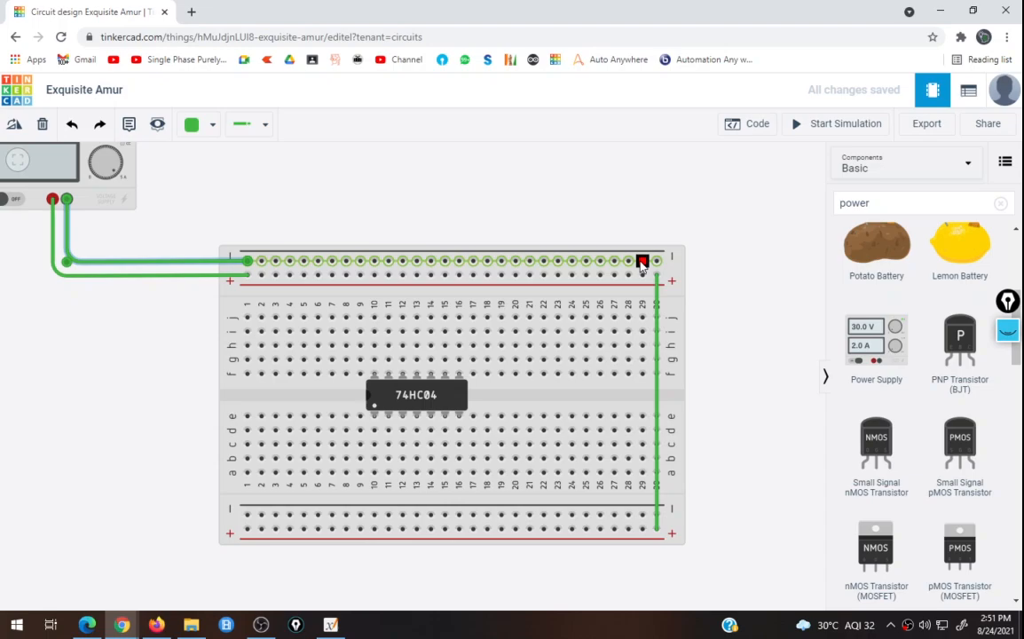
click(642, 263)
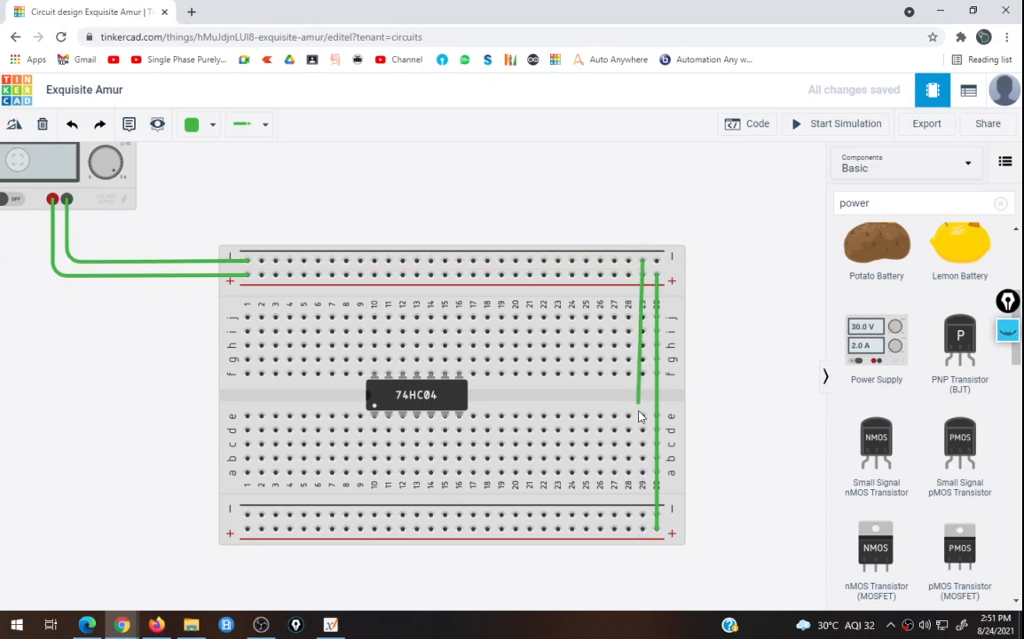
click(643, 517)
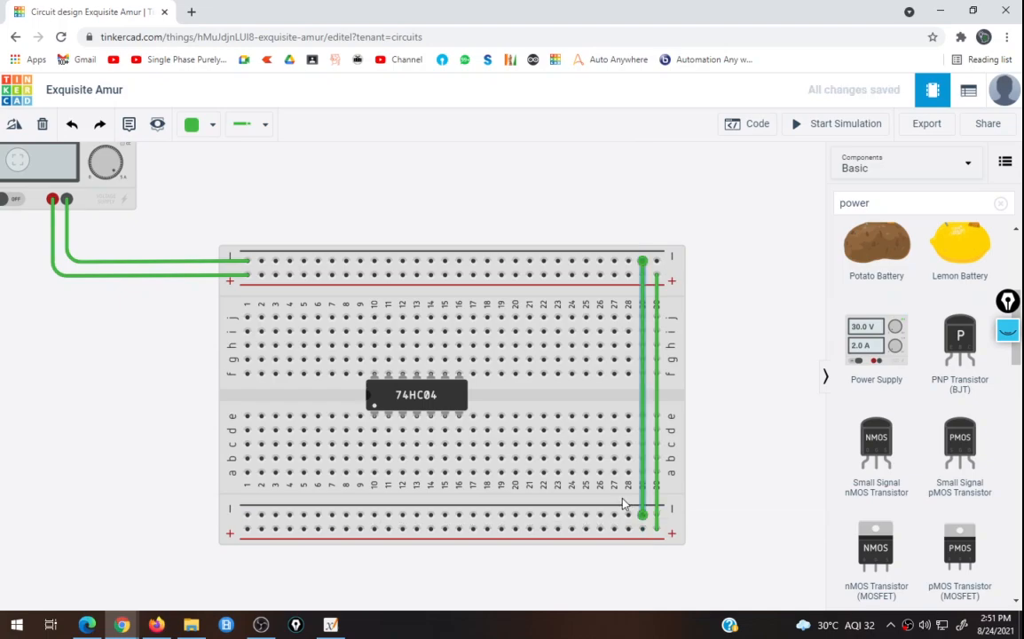
Step: Colour the positive supply wire and the wire linking the two positive rails Red
scroll(103, 318, down, 1)
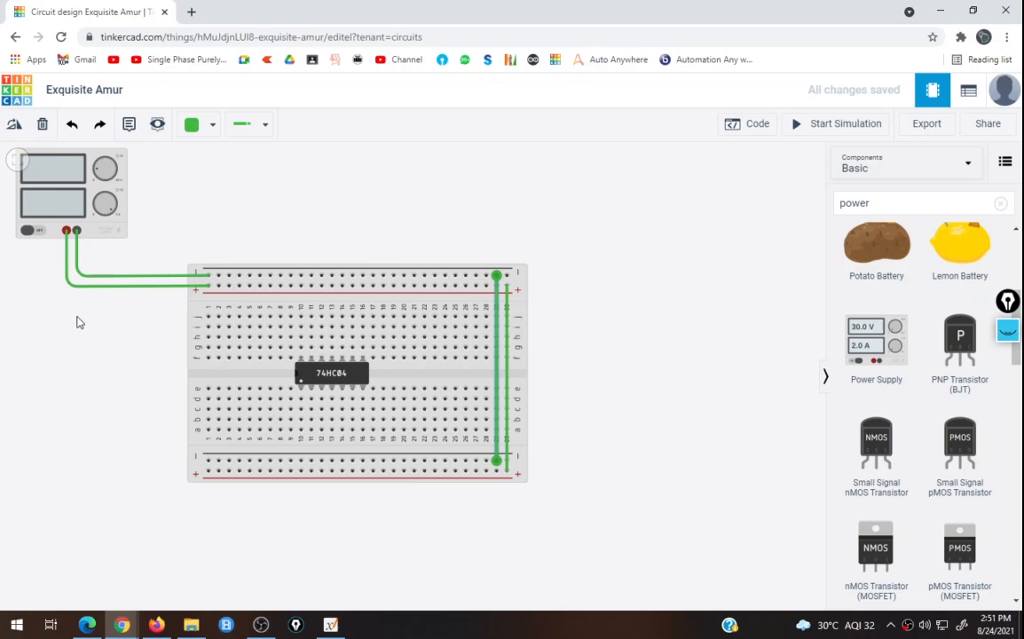
click(127, 293)
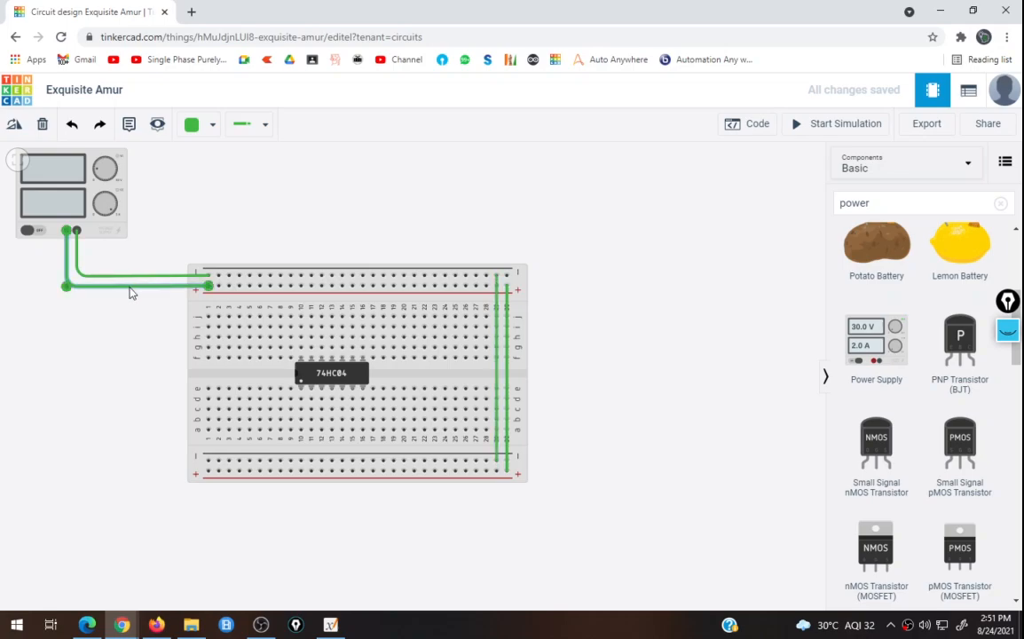
click(197, 126)
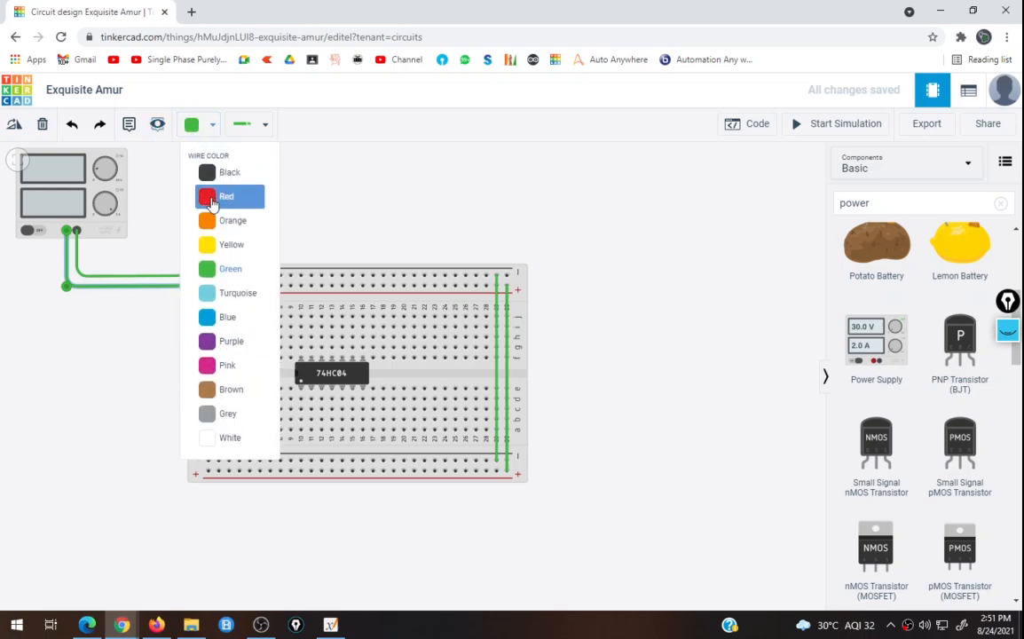
click(211, 198)
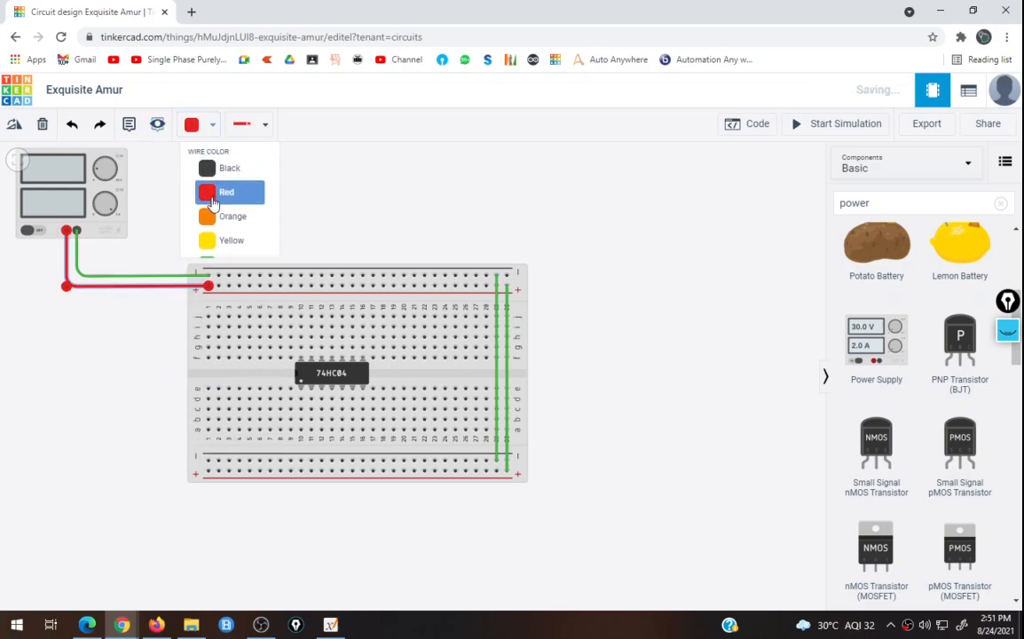
click(507, 362)
click(198, 127)
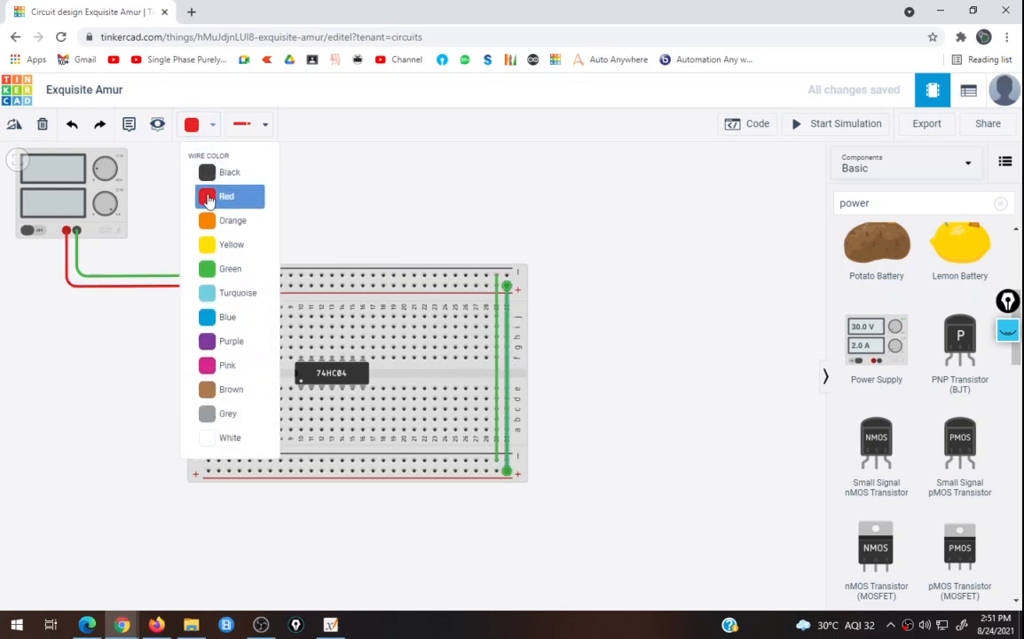
click(207, 199)
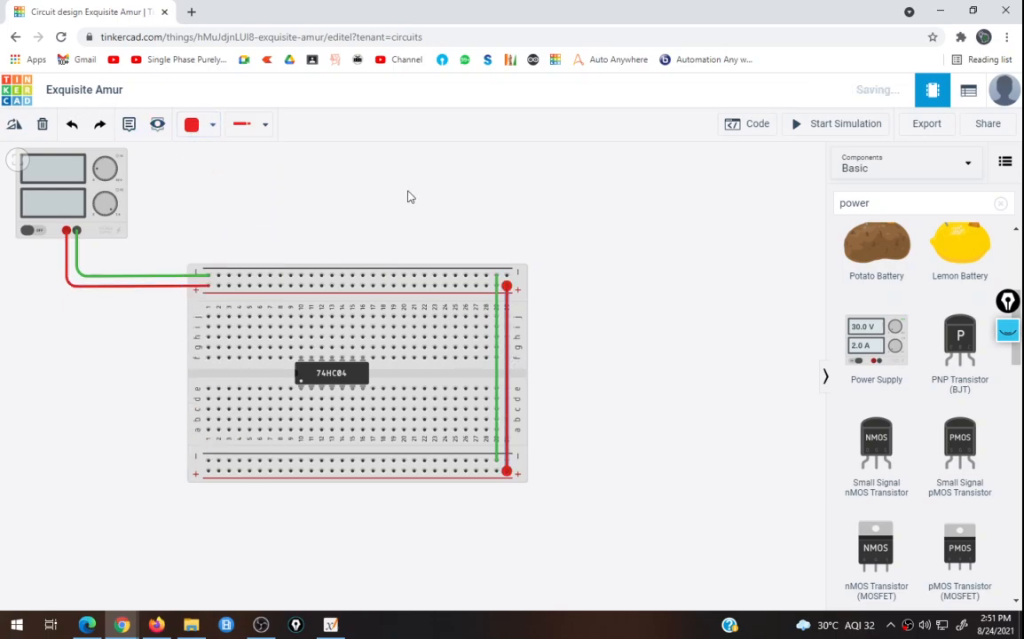
Step: Colour the negative supply wire and the wire linking the two negative rails Black, and deselect
click(108, 278)
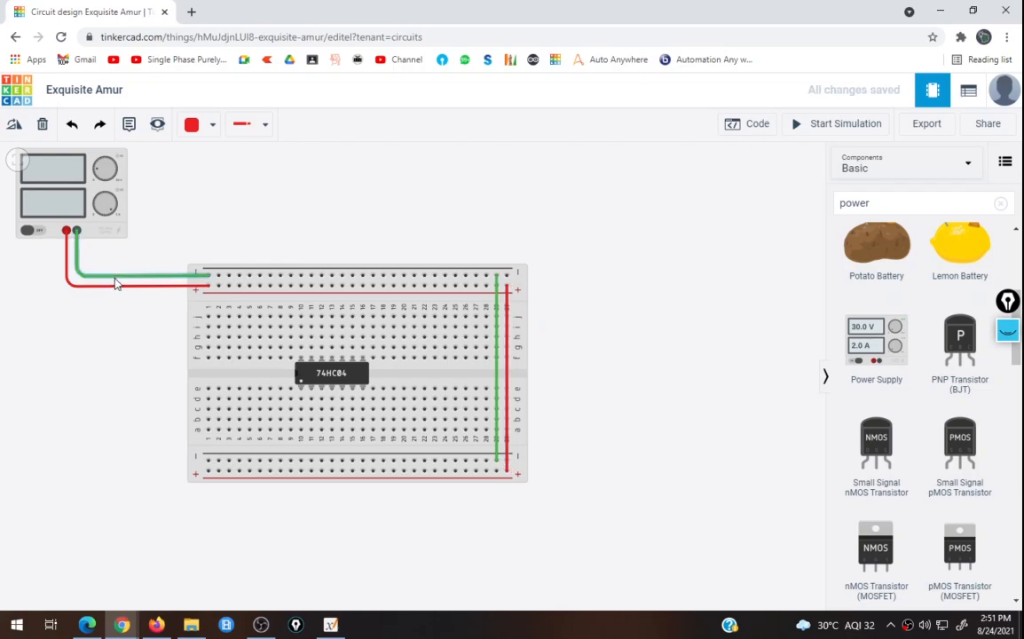
click(199, 128)
click(208, 168)
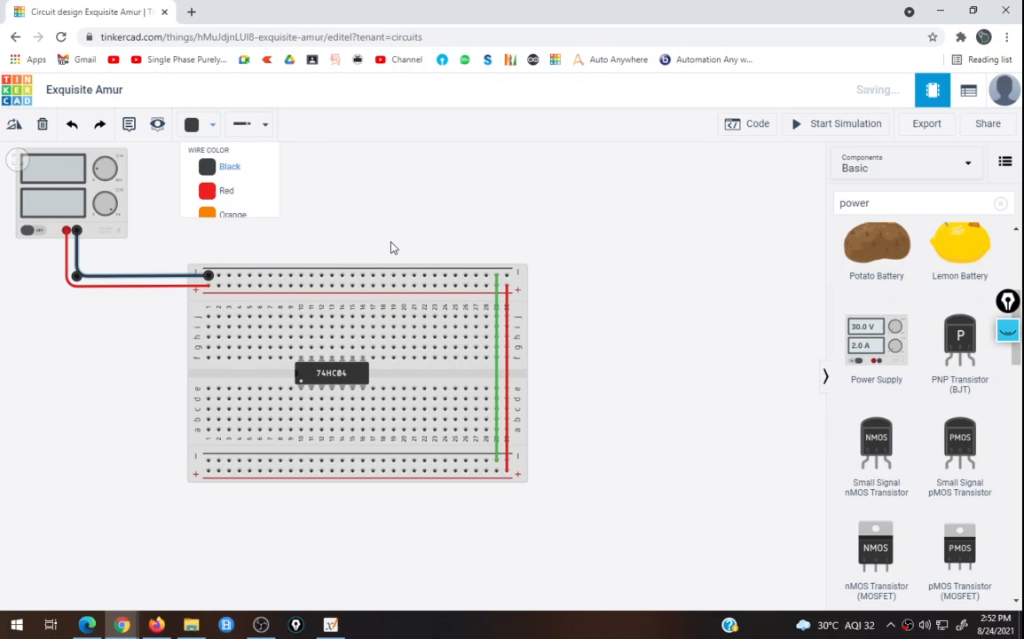
click(496, 335)
click(199, 126)
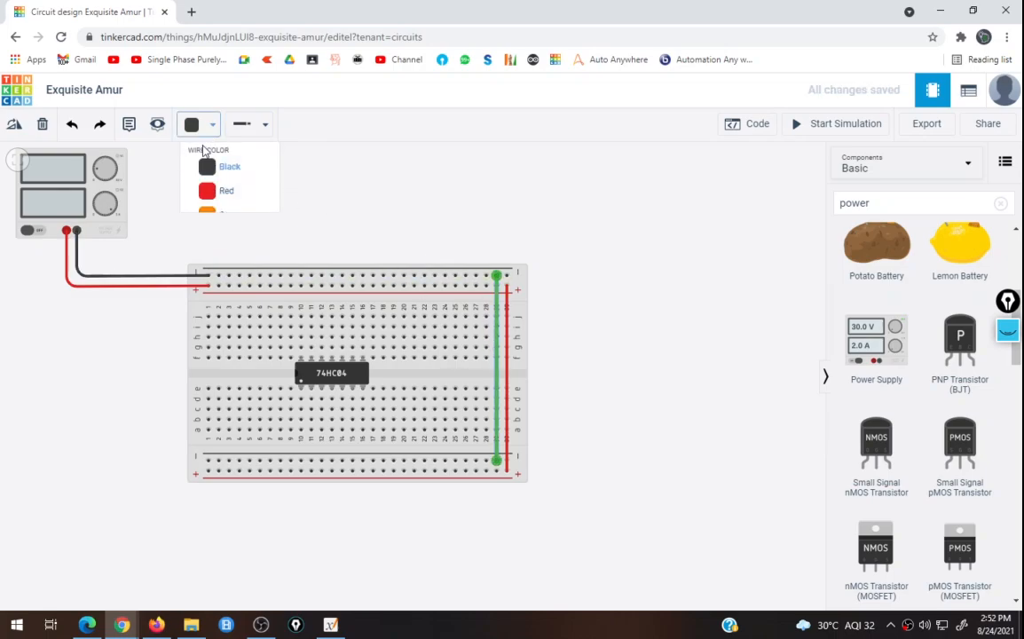
click(212, 169)
click(630, 298)
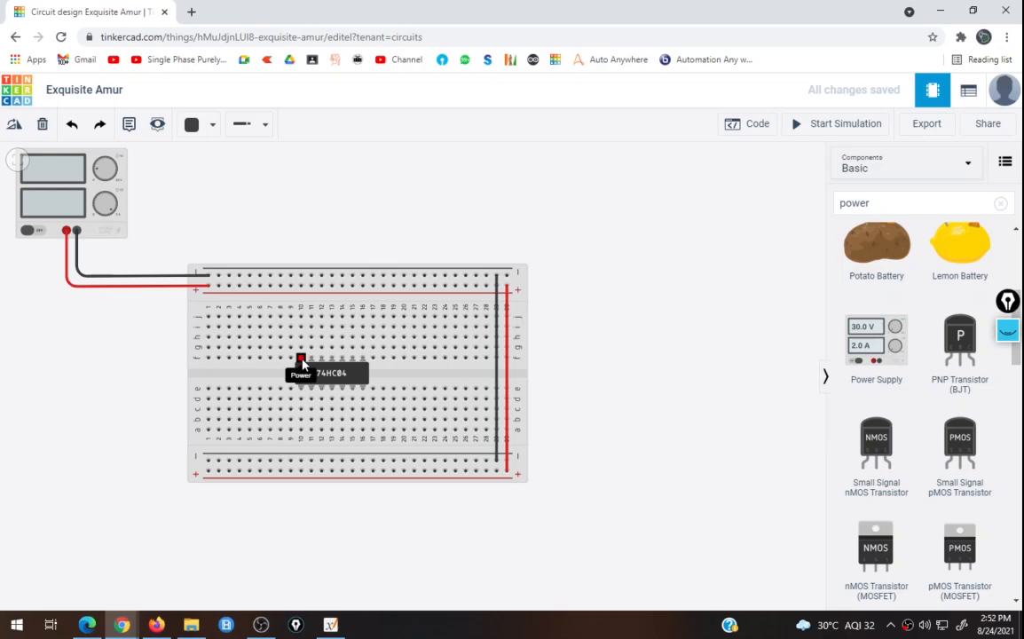
Step: Wire the inverter's power pin from hole j10 to the upper positive rail and its ground pin from hole a16 to the lower negative rail
scroll(302, 360, up, 3)
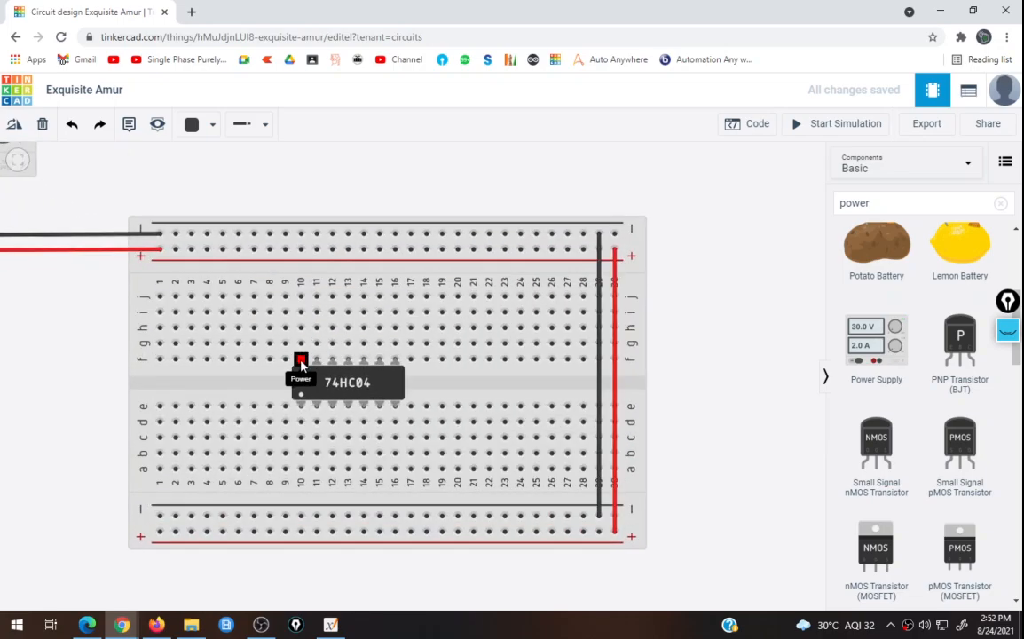
click(301, 296)
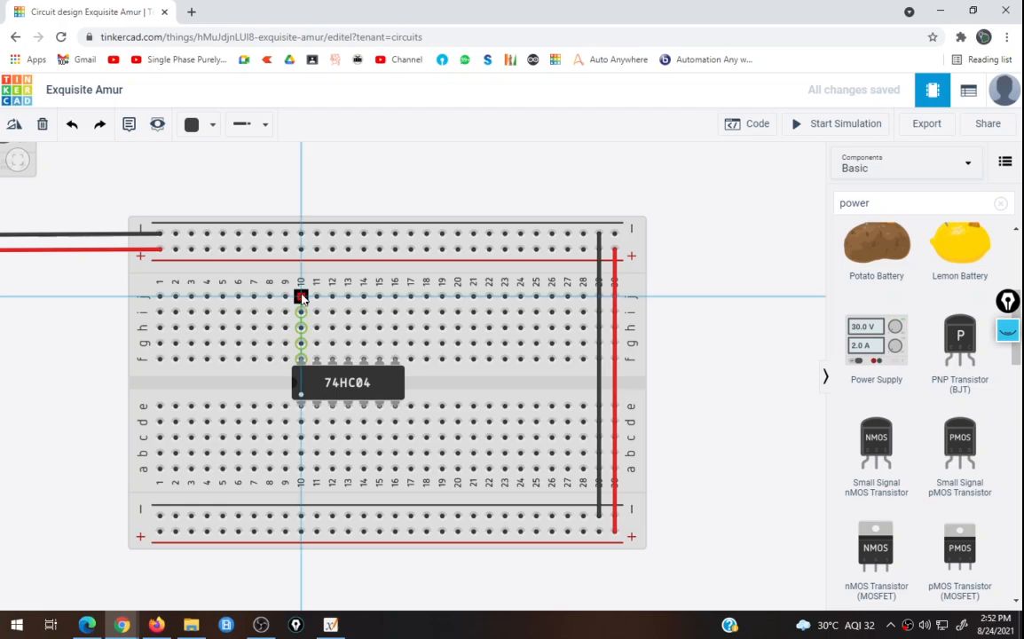
click(301, 250)
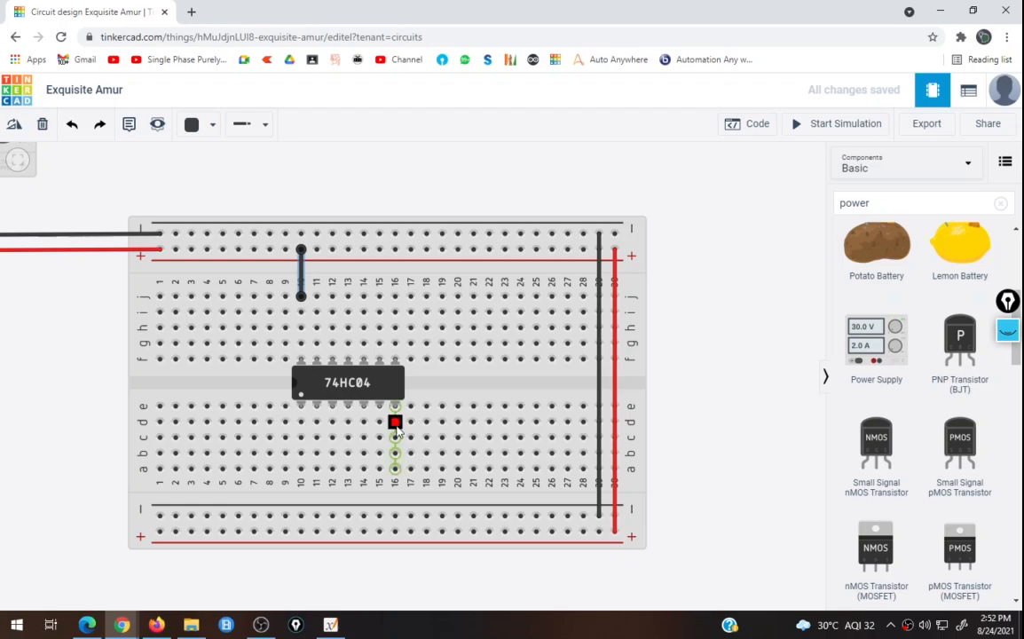
click(396, 470)
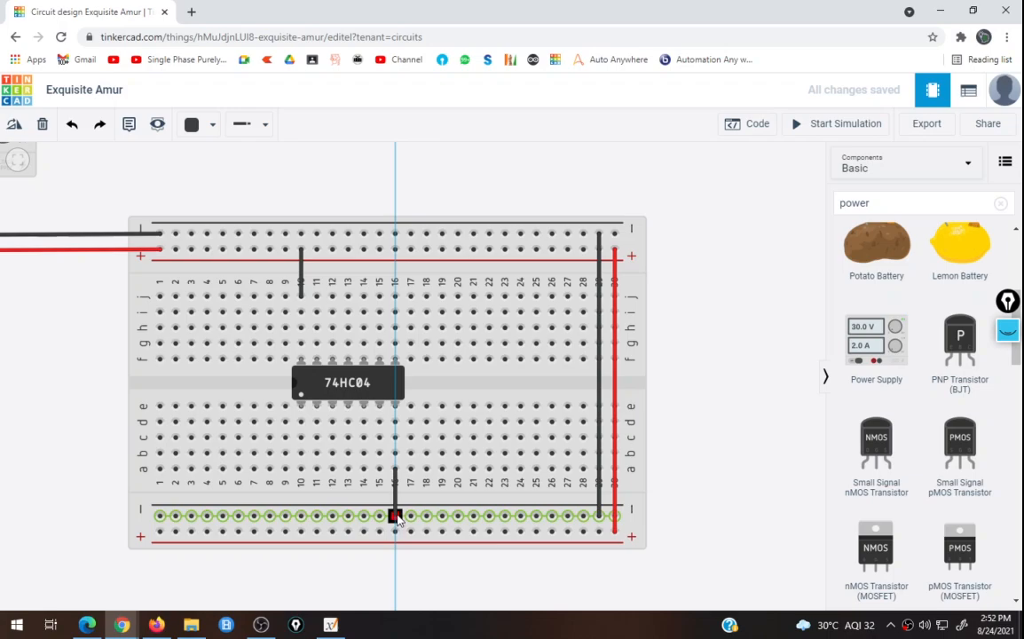
click(395, 516)
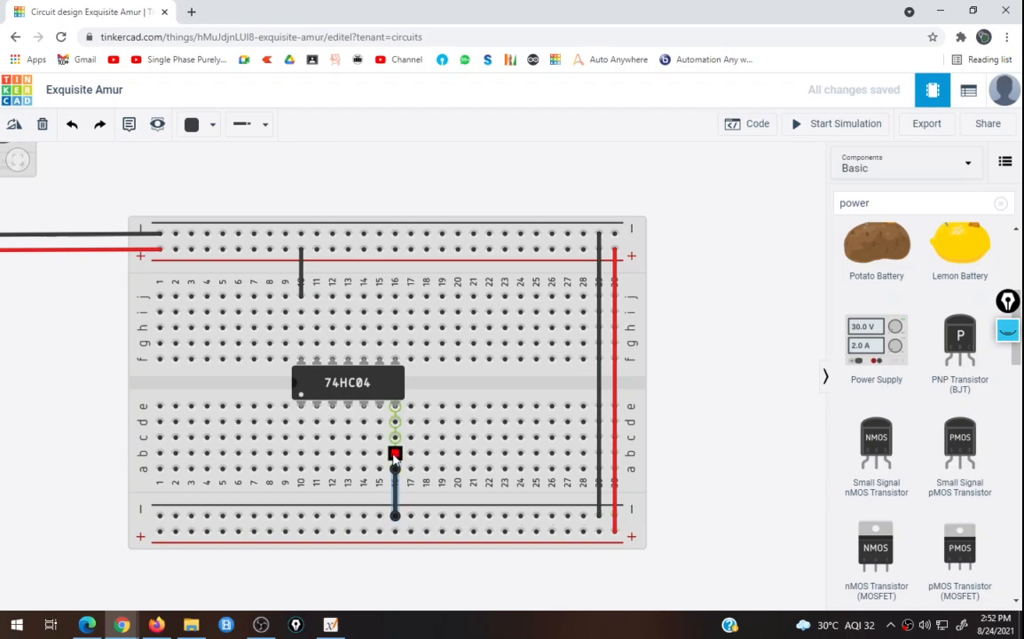
Step: Colour the short wire between the inverter's power column and the upper positive rail Red
click(301, 280)
click(212, 124)
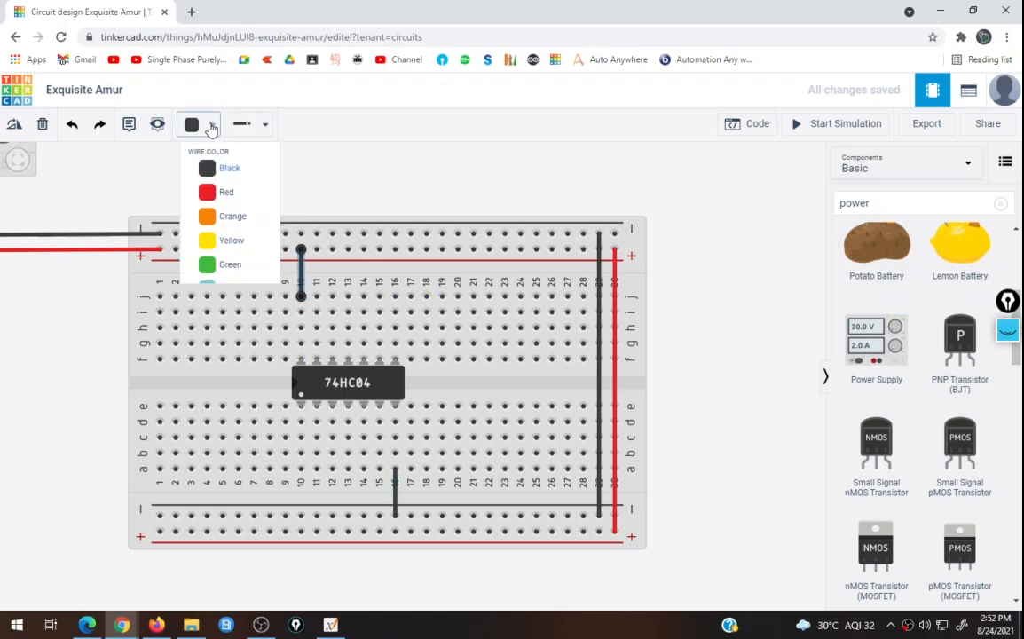
click(228, 199)
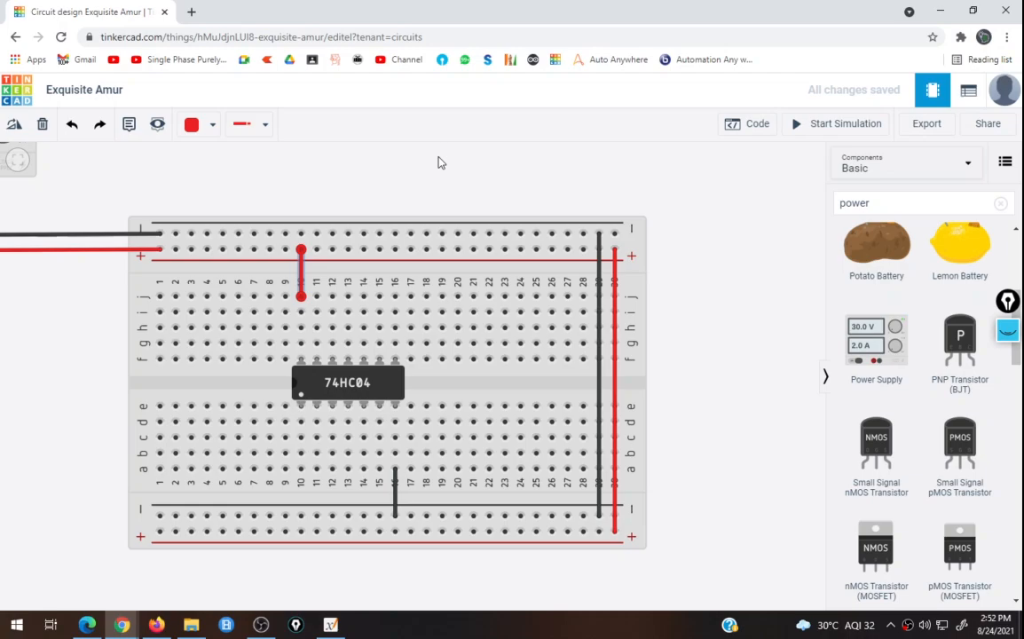
Step: Place an LED with its legs in columns 20 and 21 of the breadboard's upper half and a vertical resistor beside it in column 22
scroll(621, 231, down, 2)
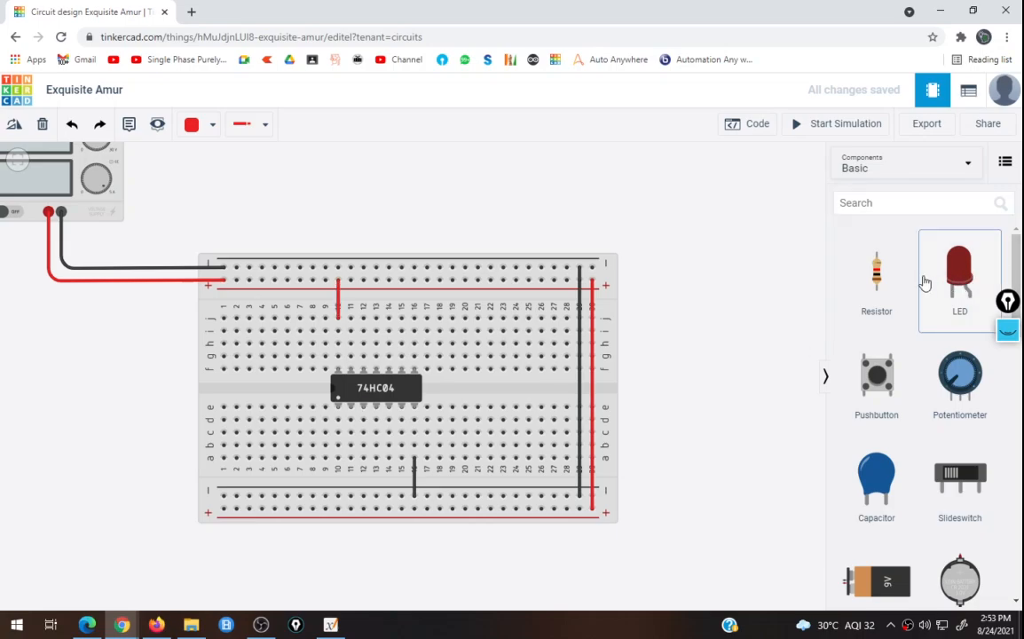
drag(924, 283, 468, 352)
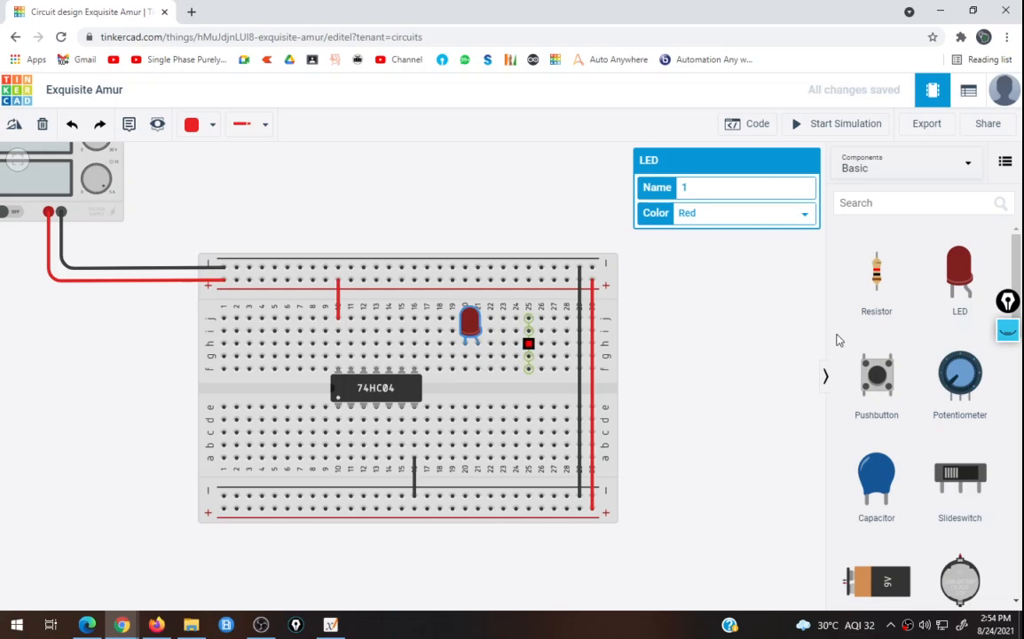
drag(881, 282, 498, 364)
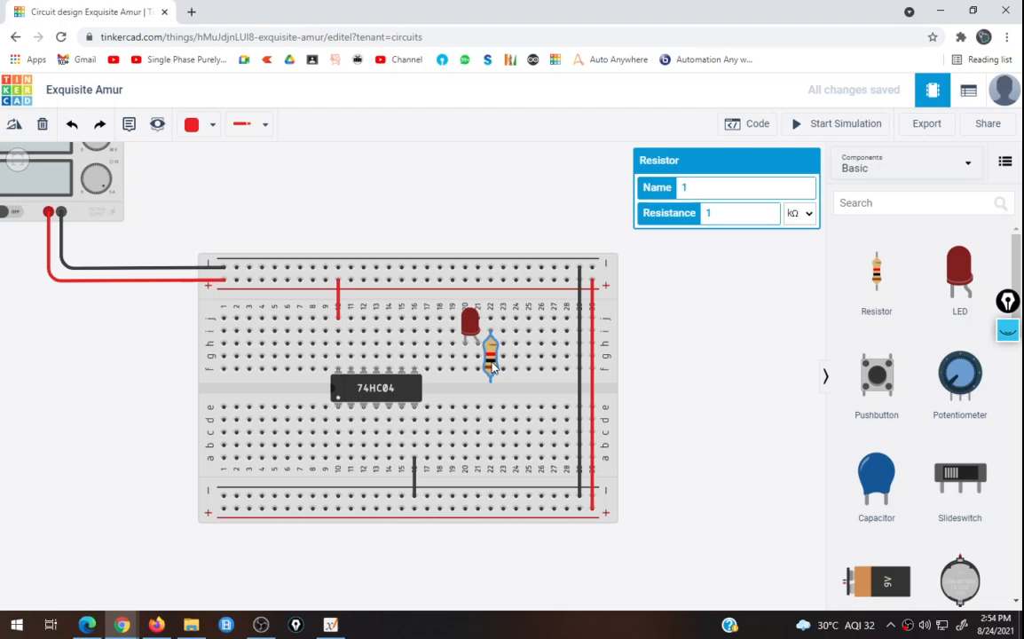
Step: Move the resistor into column 21 below the LED's anode and set its resistance to 100 Ω
drag(490, 366, 485, 391)
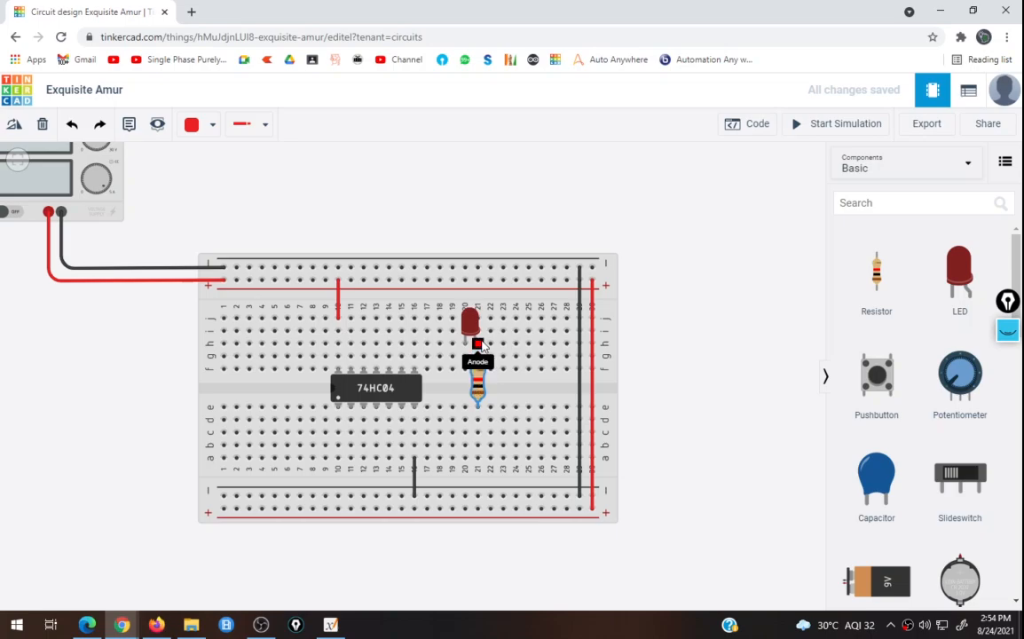
click(482, 393)
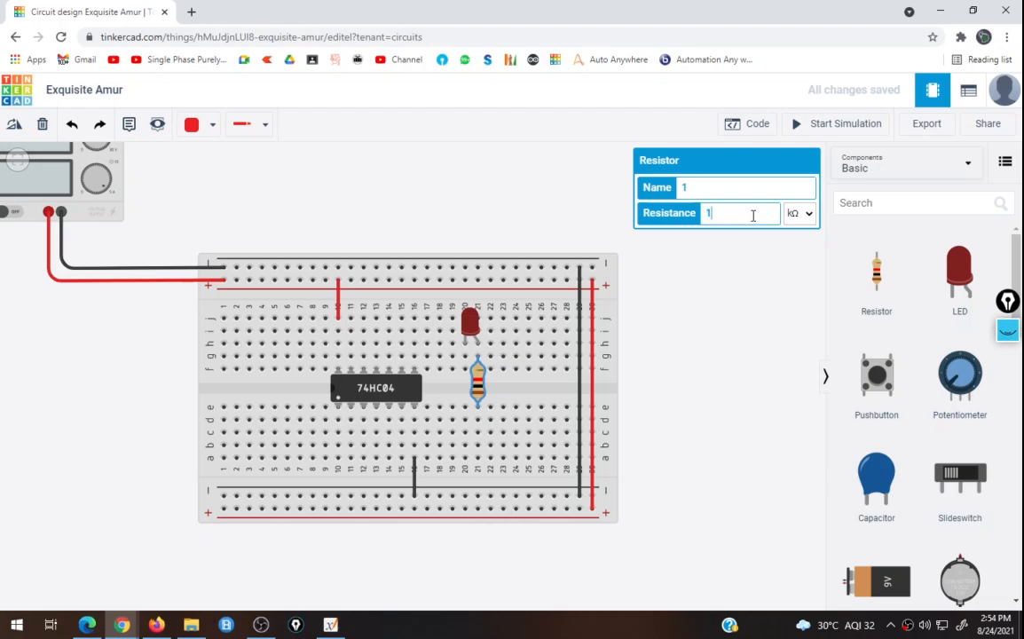
click(806, 214)
key(Up)
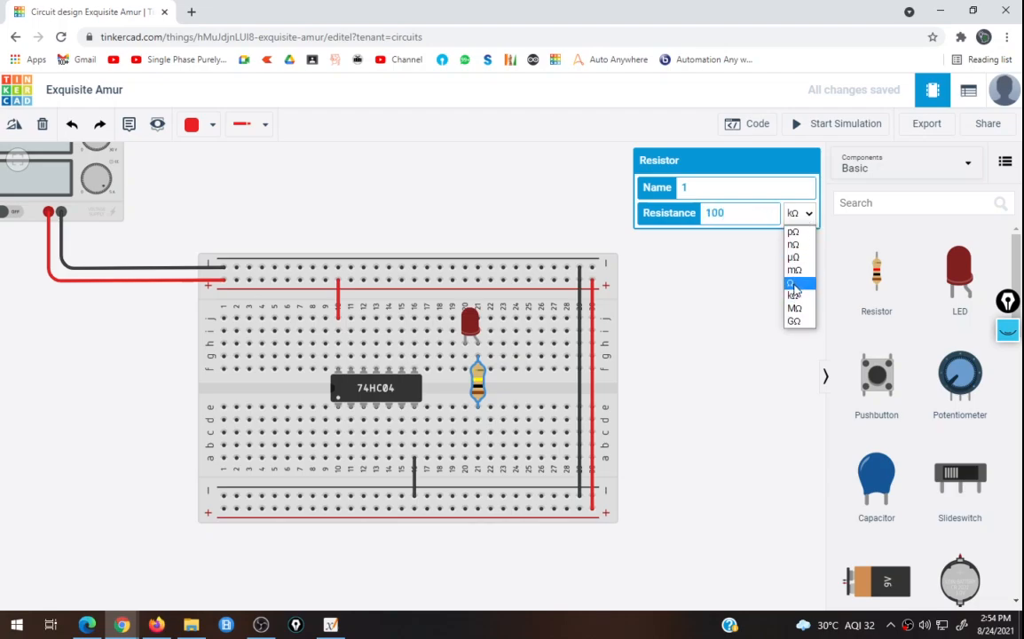
key(Return)
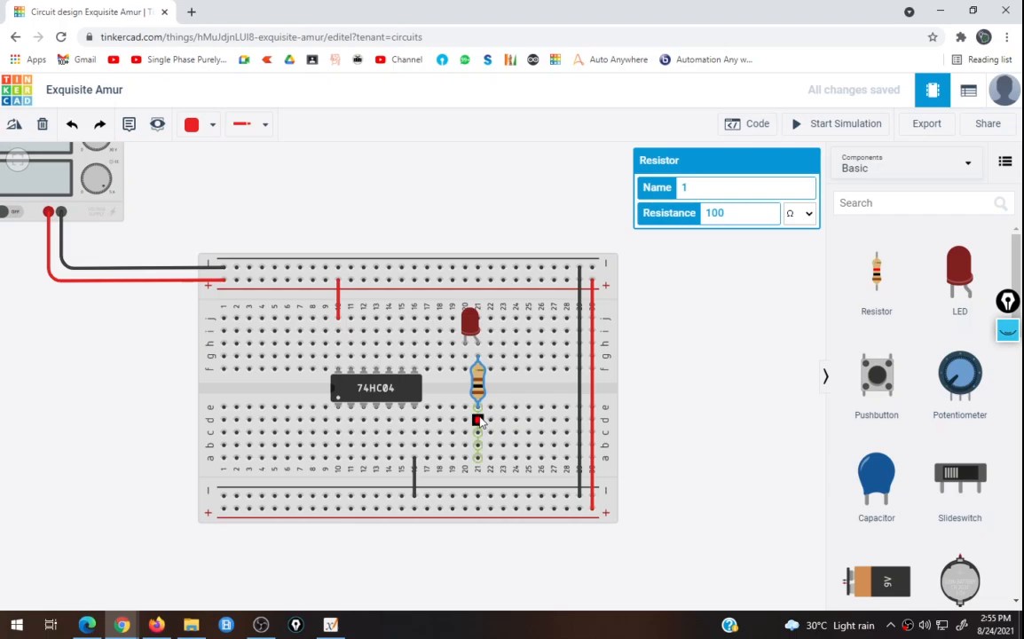
Step: Wire the inverter's output from hole d11 to the resistor's lower column at d21, and place a slideswitch across columns 4 to 6 of the lower half
click(351, 414)
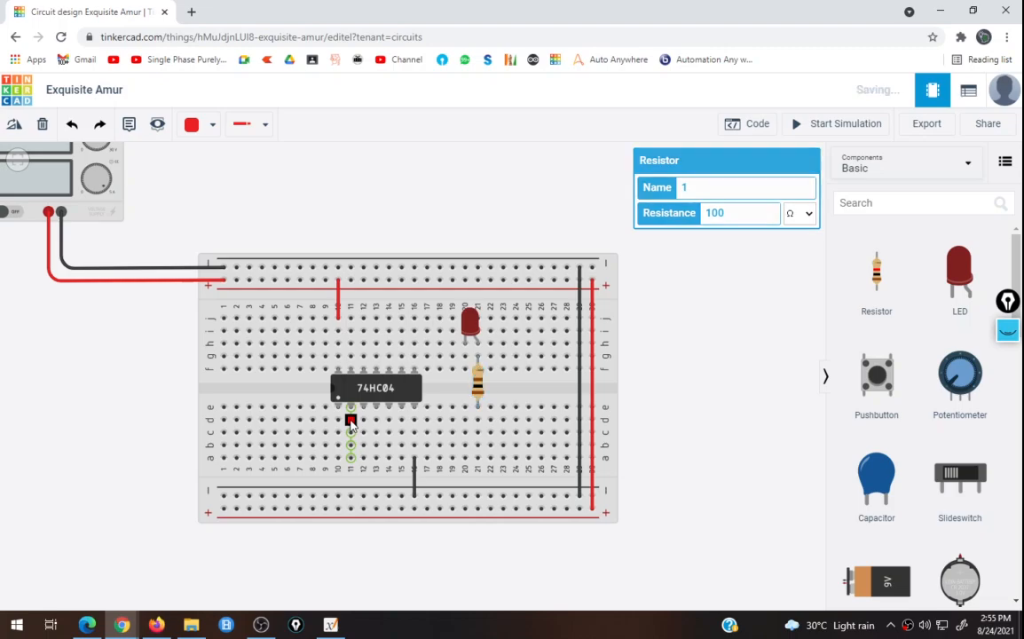
click(477, 421)
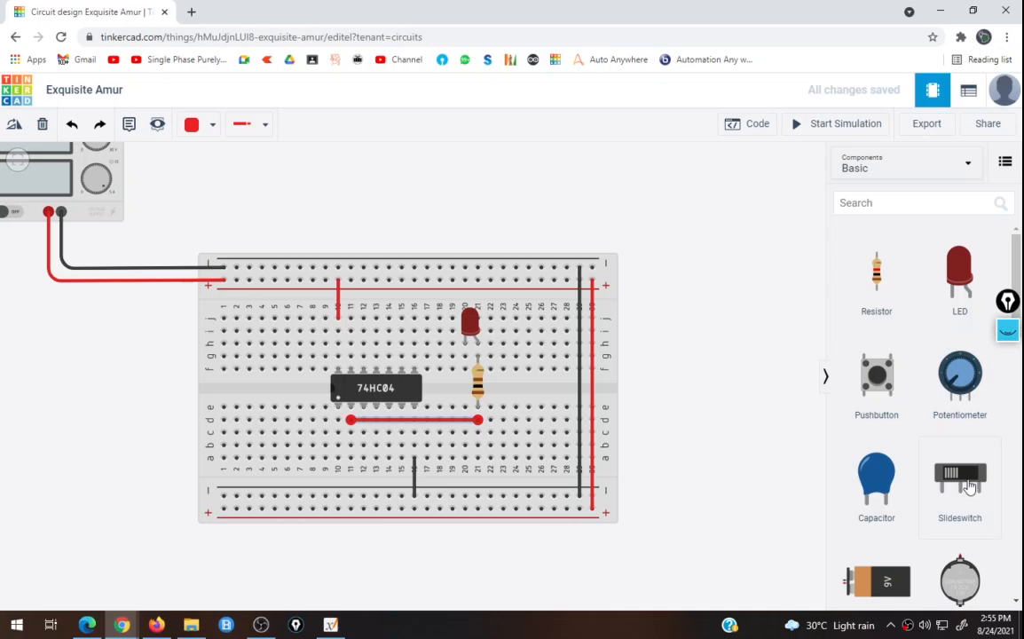
drag(970, 487, 278, 444)
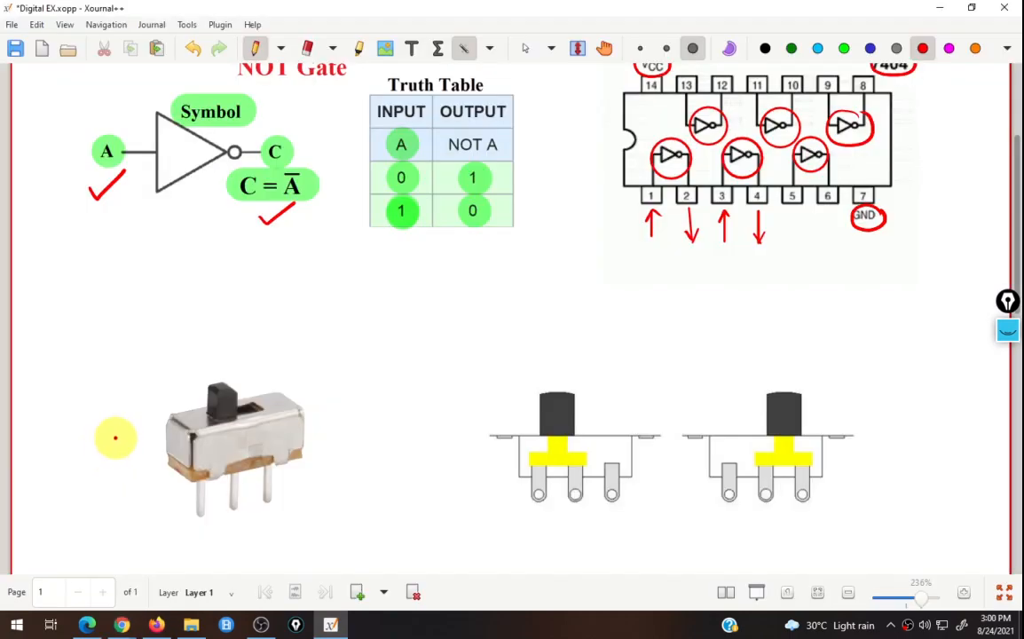
Step: In the Xournal++ notes, tick the slide switch picture and label its pins 1, 2, 3 with T1, COM and T2
mouse_move(106, 433)
mouse_down()
mouse_move(122, 446)
mouse_move(158, 418)
mouse_up()
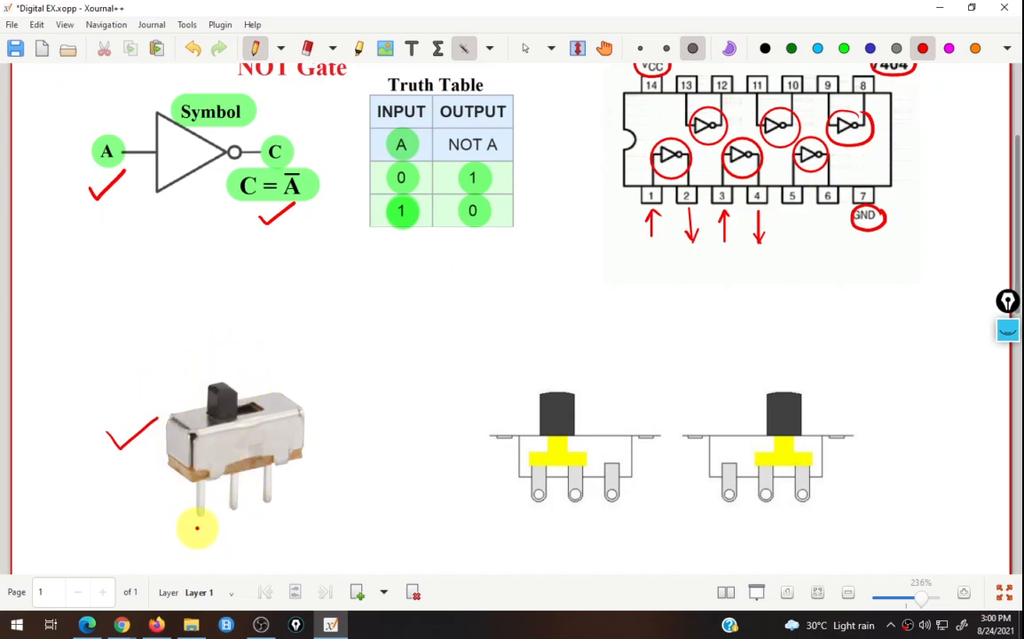
mouse_move(199, 526)
mouse_down()
mouse_move(199, 539)
mouse_move(273, 526)
mouse_move(232, 559)
mouse_move(273, 554)
mouse_up()
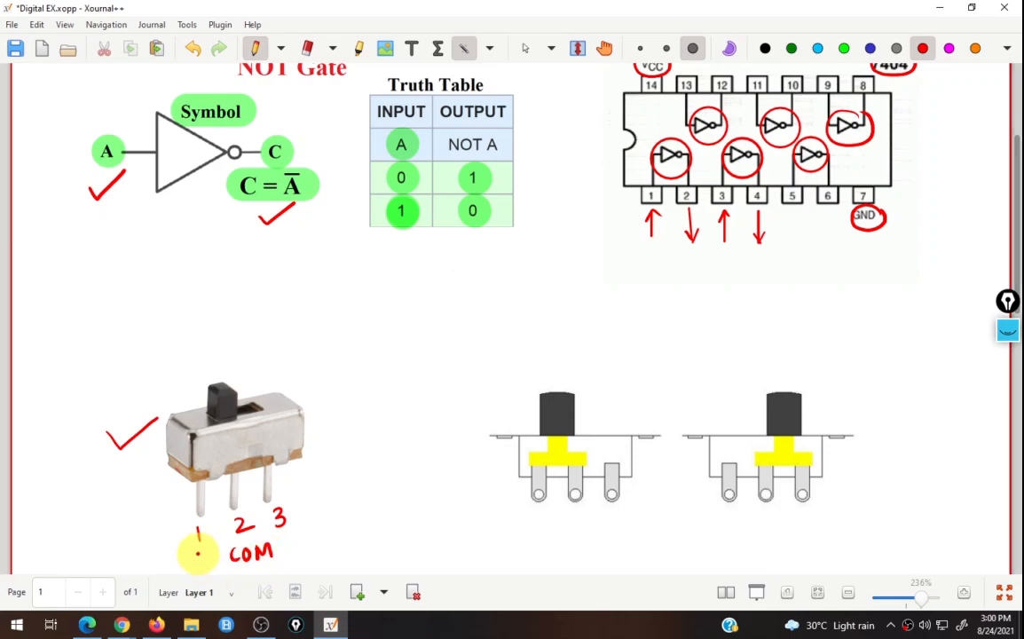
mouse_move(204, 551)
mouse_down()
mouse_move(206, 568)
mouse_move(214, 551)
mouse_move(219, 568)
mouse_up()
mouse_move(292, 537)
mouse_down()
mouse_move(292, 548)
mouse_move(303, 535)
mouse_move(316, 558)
mouse_up()
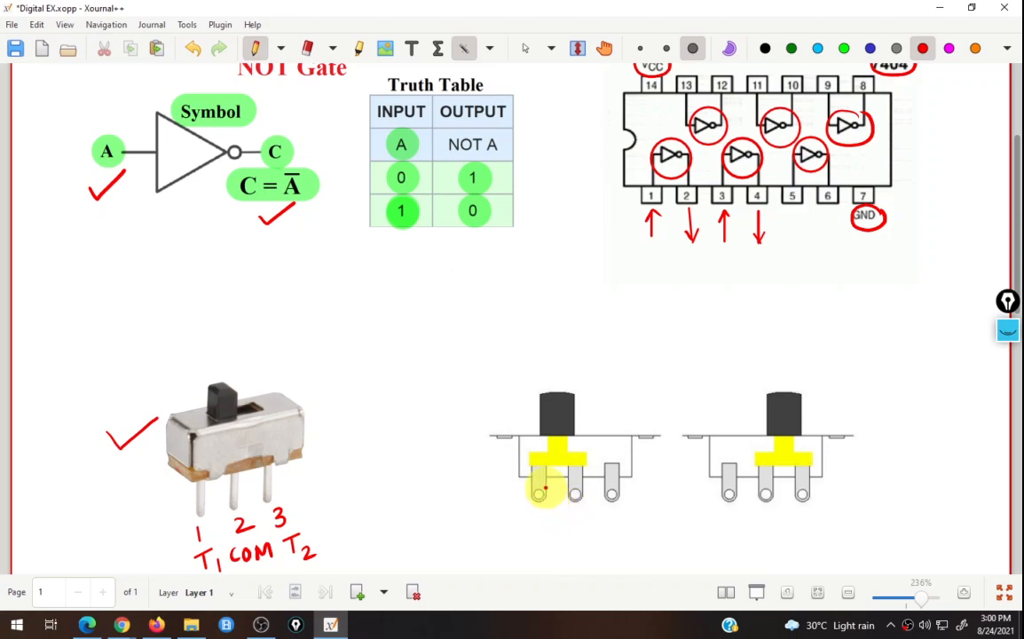
Step: Circle the pictured switch's slider with an outward arrow on each side, and label the two switch diagrams L and R
mouse_move(236, 366)
mouse_down()
mouse_move(183, 399)
mouse_move(258, 393)
mouse_move(233, 366)
mouse_up()
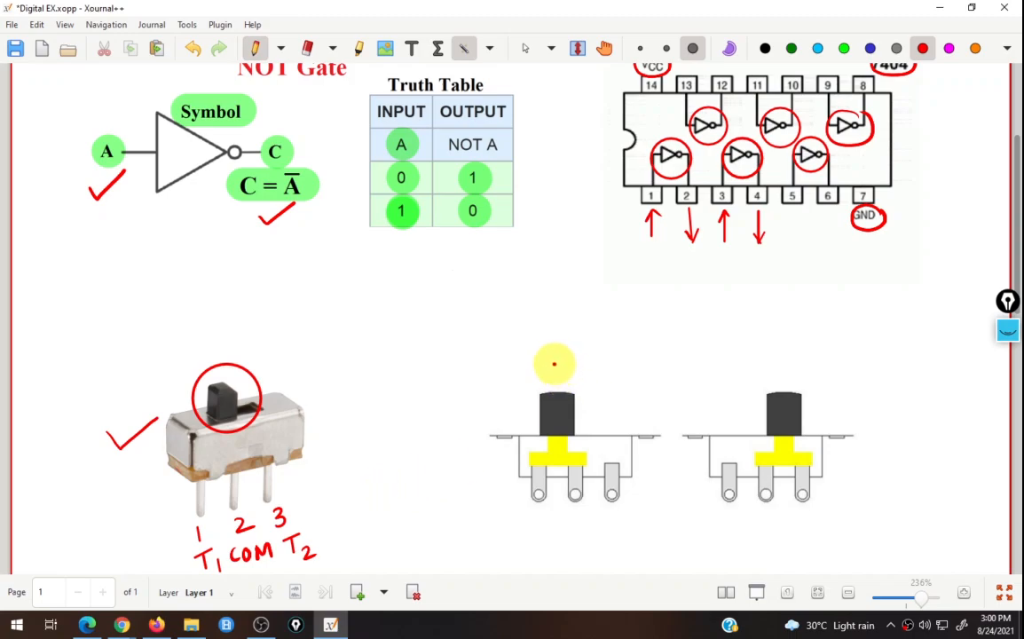
drag(553, 360, 575, 379)
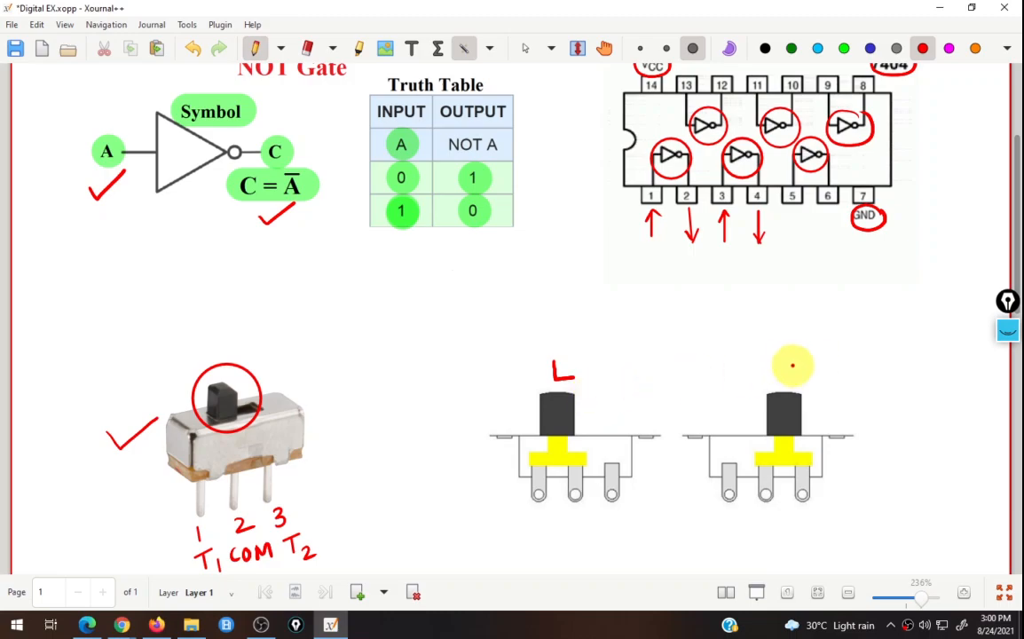
mouse_move(785, 364)
mouse_down()
mouse_move(785, 385)
mouse_move(804, 384)
mouse_up()
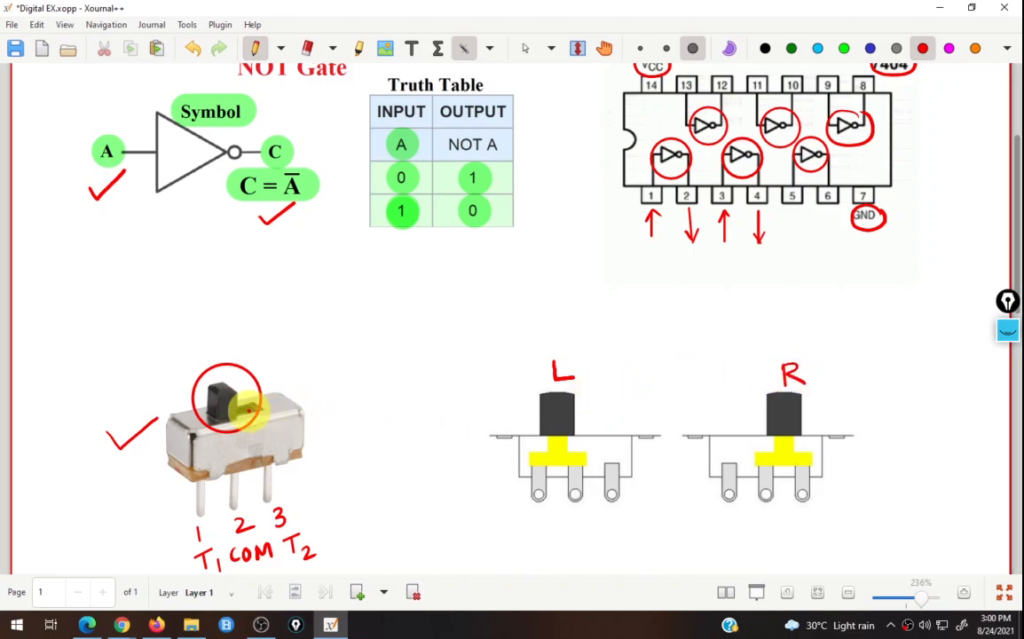
drag(264, 382, 327, 372)
drag(306, 366, 312, 389)
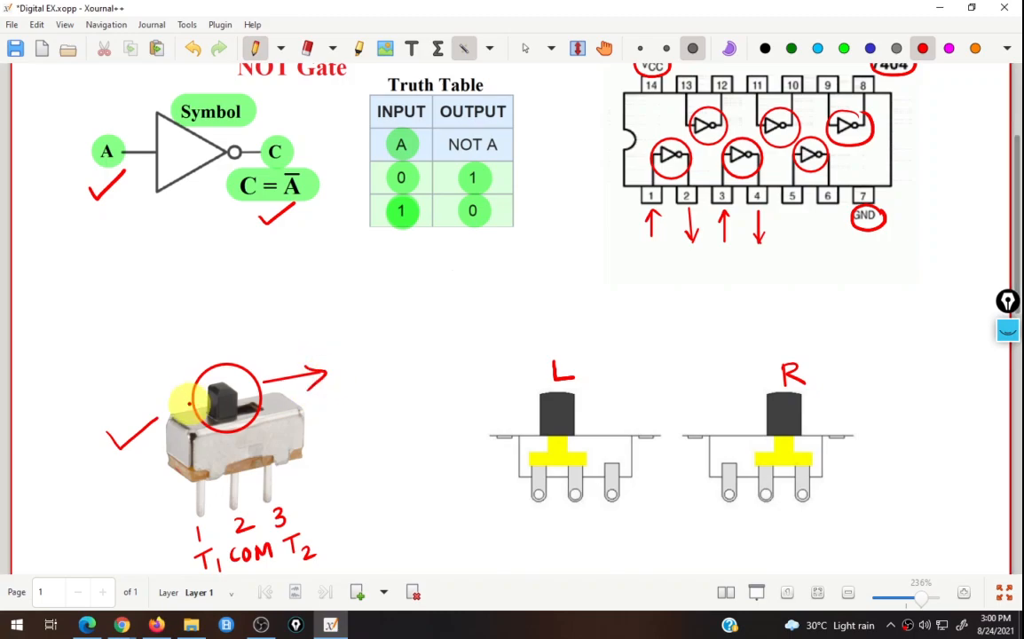
mouse_move(182, 391)
mouse_down()
mouse_move(127, 409)
mouse_move(152, 414)
mouse_up()
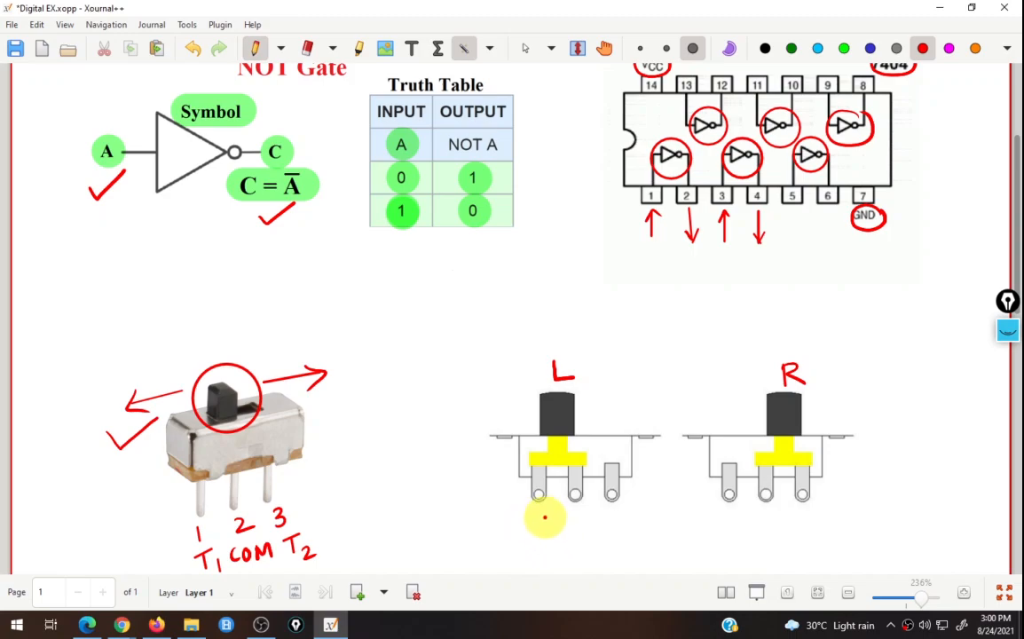
Step: Mark the connected pins with arcs and numbers: 1 and 2 on diagram L, 2 and 3 on diagram R
mouse_move(538, 509)
mouse_down()
mouse_move(539, 524)
mouse_move(588, 522)
mouse_up()
click(587, 522)
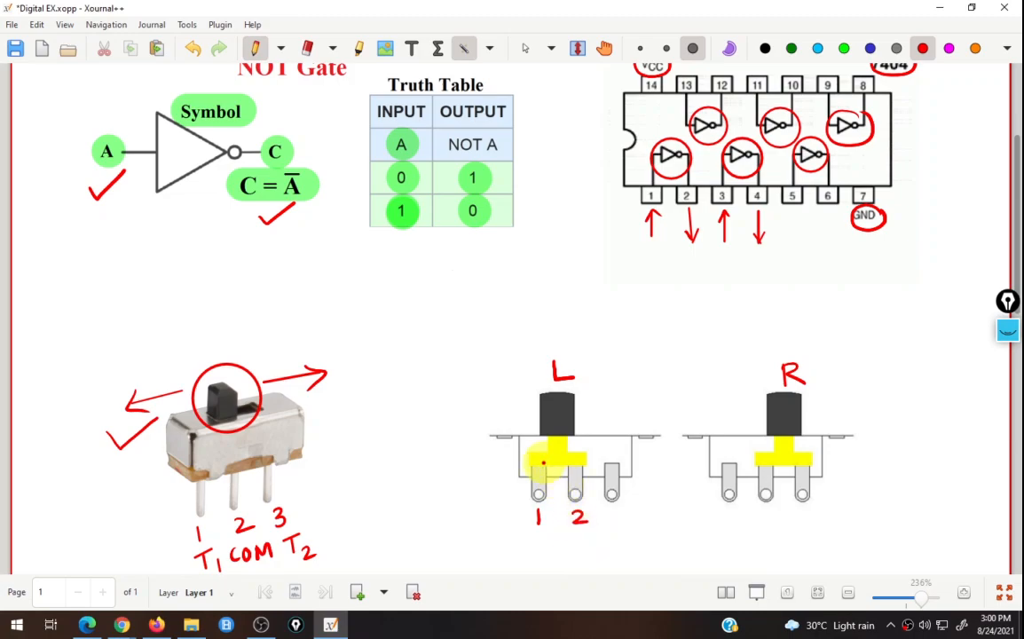
mouse_move(537, 472)
mouse_down()
mouse_move(555, 459)
mouse_move(579, 467)
mouse_up()
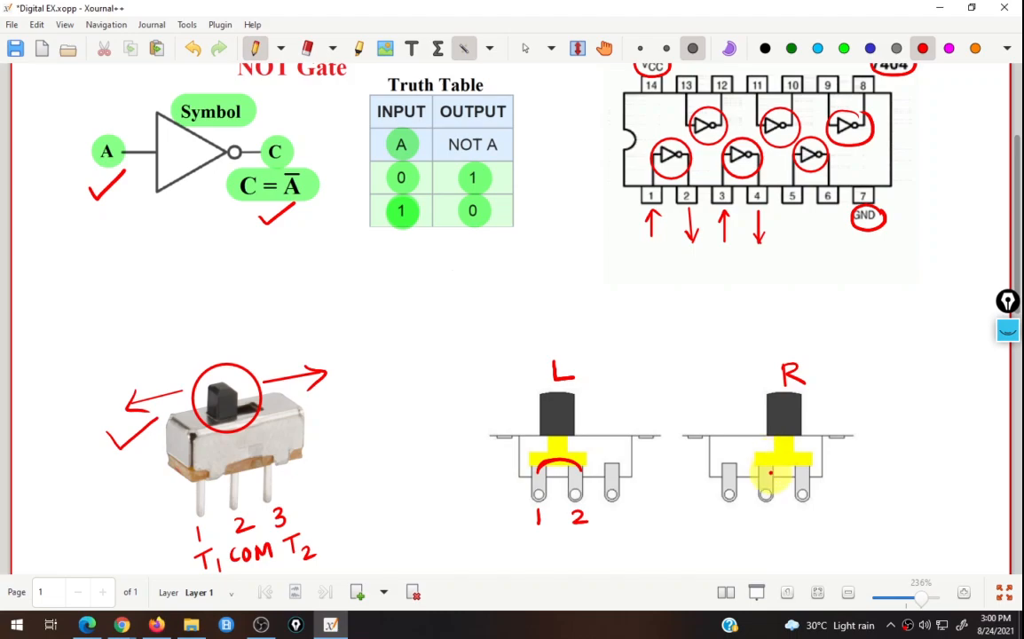
mouse_move(762, 473)
mouse_down()
mouse_move(774, 456)
mouse_move(806, 472)
mouse_up()
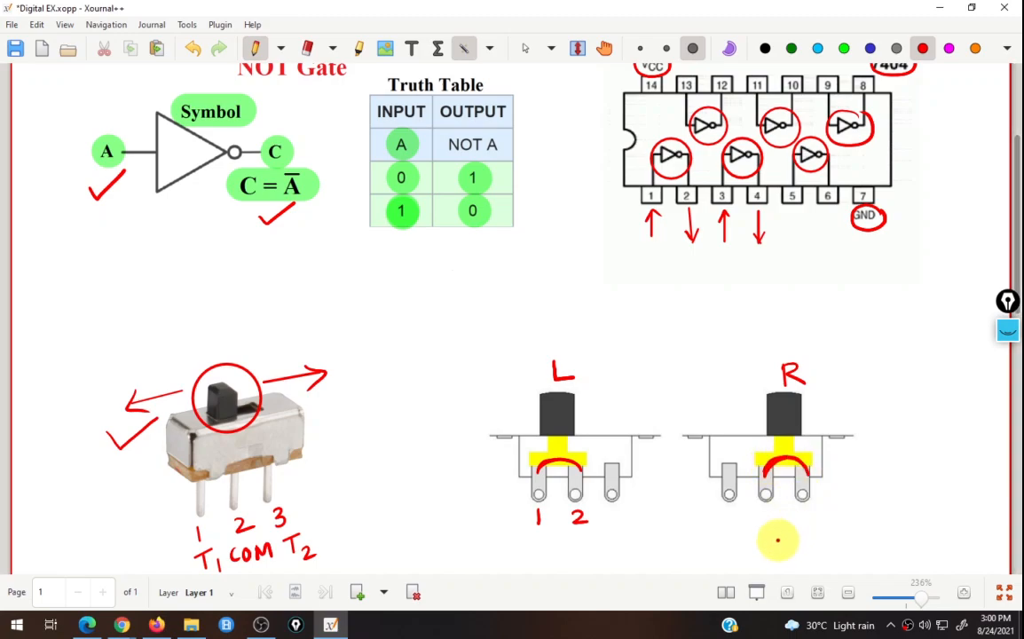
mouse_move(762, 513)
mouse_down()
mouse_move(778, 525)
mouse_move(810, 515)
mouse_move(801, 525)
mouse_up()
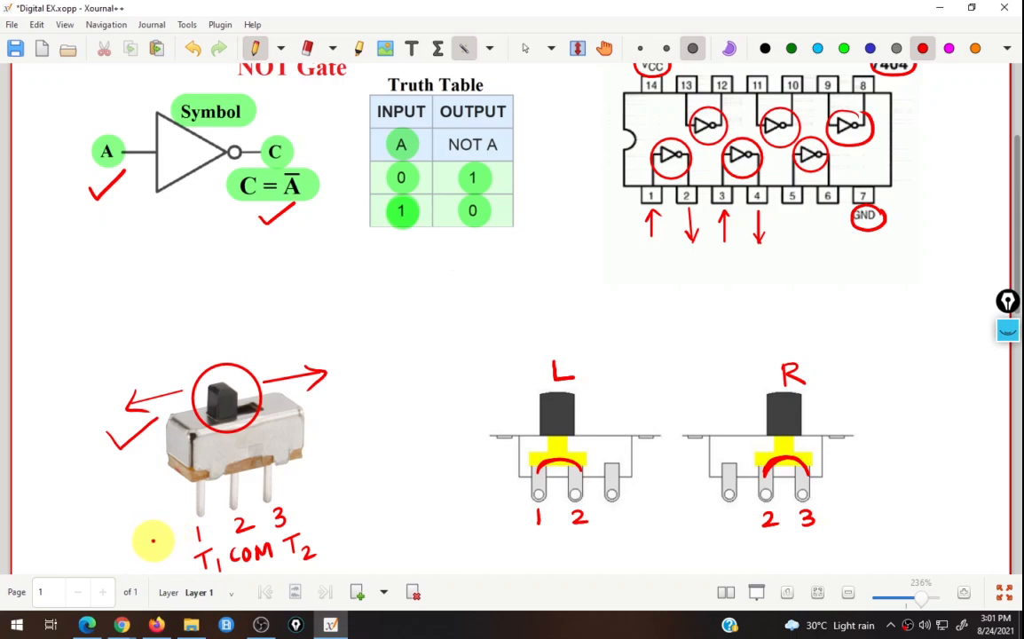
Step: Label the pictured switch's pin 1 (5V) and pin 3 (0V), and write 5V and I/P under pins 1 and 2 of diagram L
mouse_move(157, 525)
mouse_down()
mouse_move(147, 550)
mouse_move(173, 526)
mouse_move(180, 555)
mouse_move(140, 554)
mouse_up()
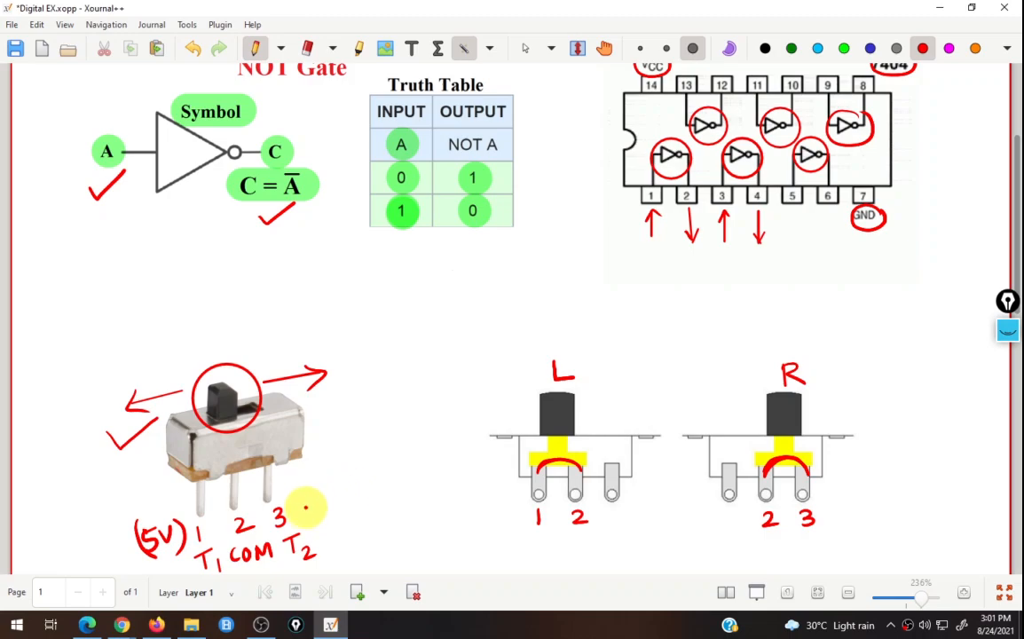
mouse_move(311, 492)
mouse_down()
mouse_move(307, 515)
mouse_move(321, 495)
mouse_move(345, 491)
mouse_move(355, 512)
mouse_up()
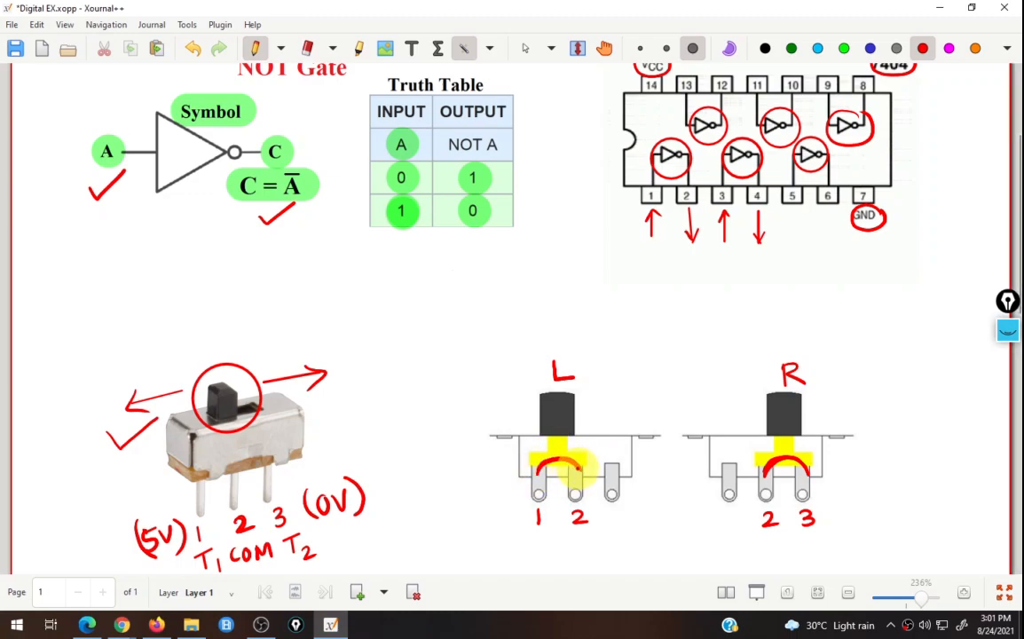
mouse_move(539, 535)
mouse_down()
mouse_move(534, 555)
mouse_move(544, 536)
mouse_move(588, 557)
mouse_move(601, 545)
mouse_up()
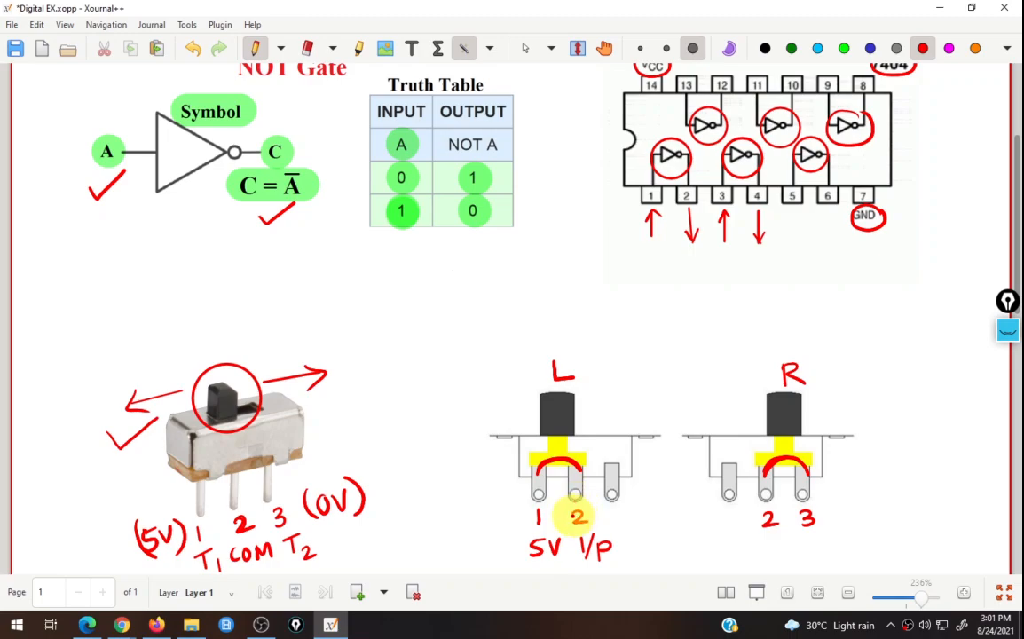
click(599, 522)
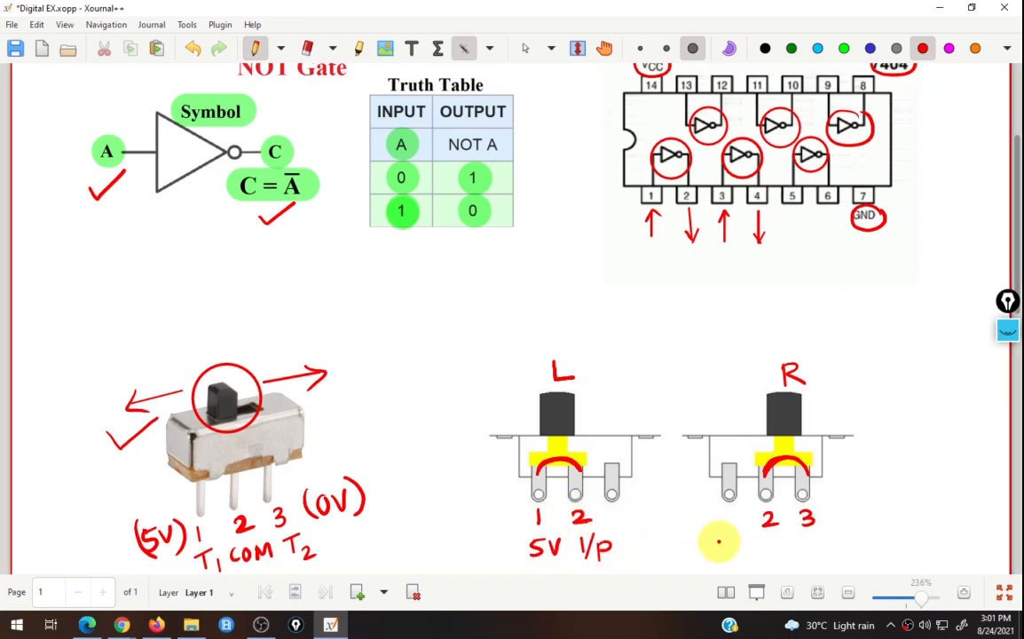
Step: Write I/P and 0V under pins 2 and 3 of diagram R and draw an arrow pointing right at its slider
mouse_move(761, 540)
mouse_down()
mouse_move(760, 561)
mouse_move(779, 542)
mouse_move(782, 556)
mouse_up()
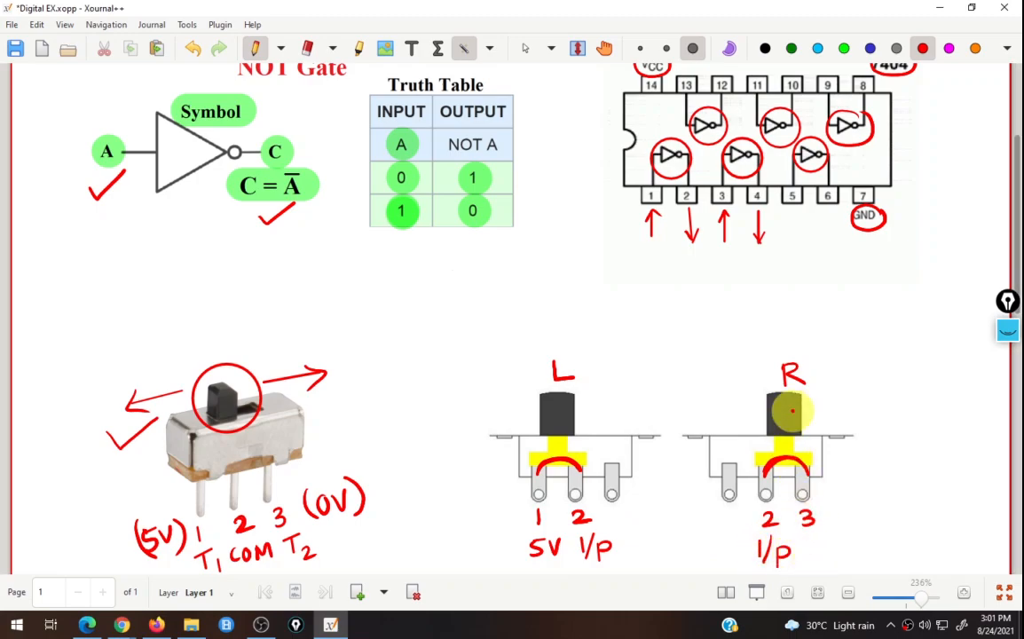
drag(748, 405, 747, 424)
drag(723, 414, 761, 413)
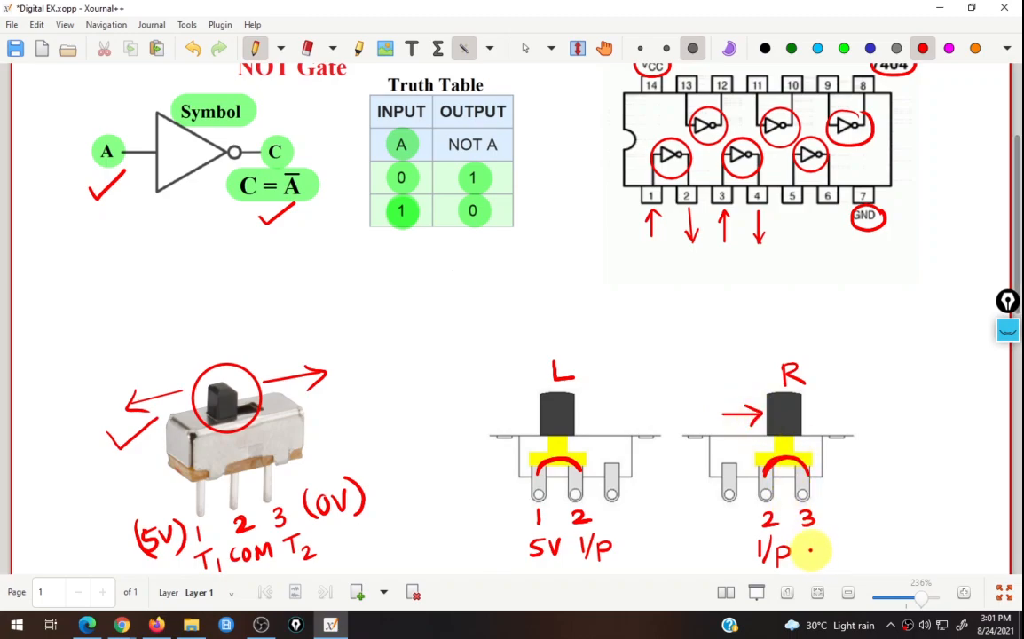
mouse_move(814, 544)
mouse_down()
mouse_move(834, 557)
mouse_move(841, 541)
mouse_up()
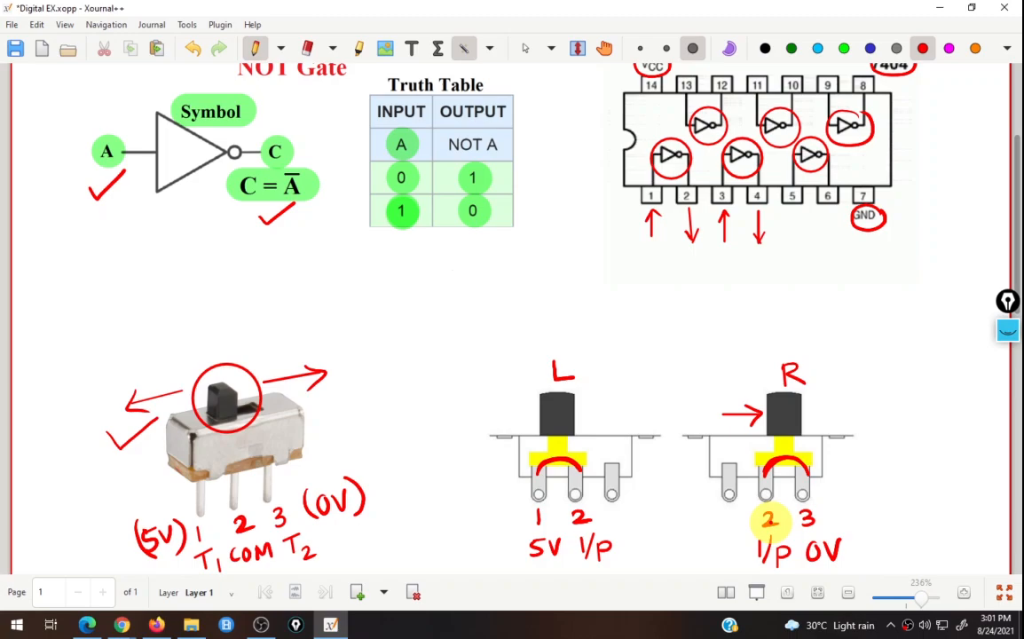
key(ctrl+z)
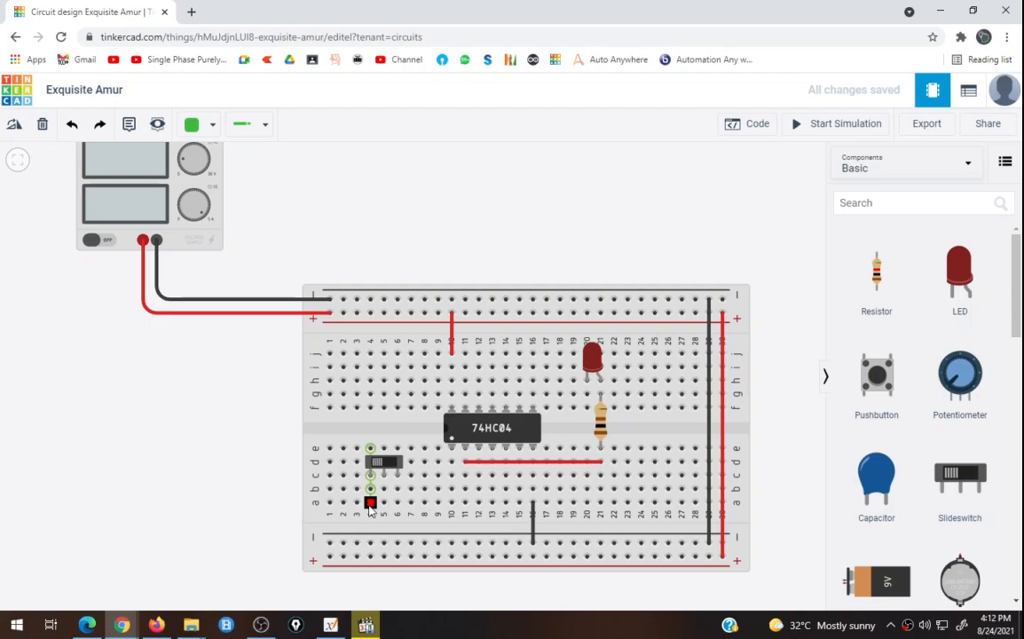
Step: In Tinkercad, wire the slideswitch's first terminal from a4 to the lower positive rail and its Terminal 2 in column 6 to the lower negative rail
click(370, 503)
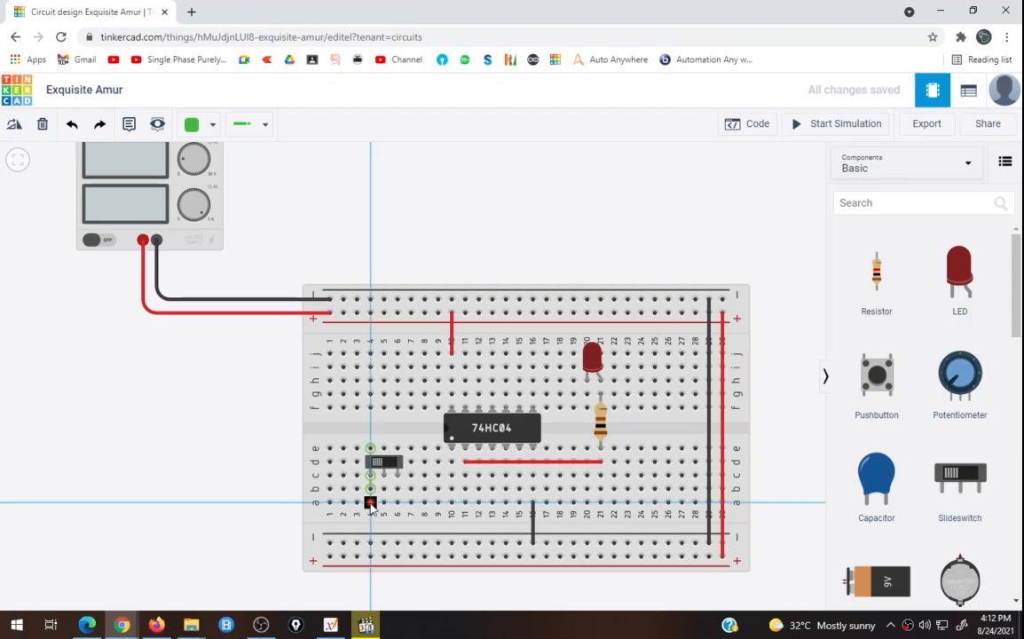
click(371, 557)
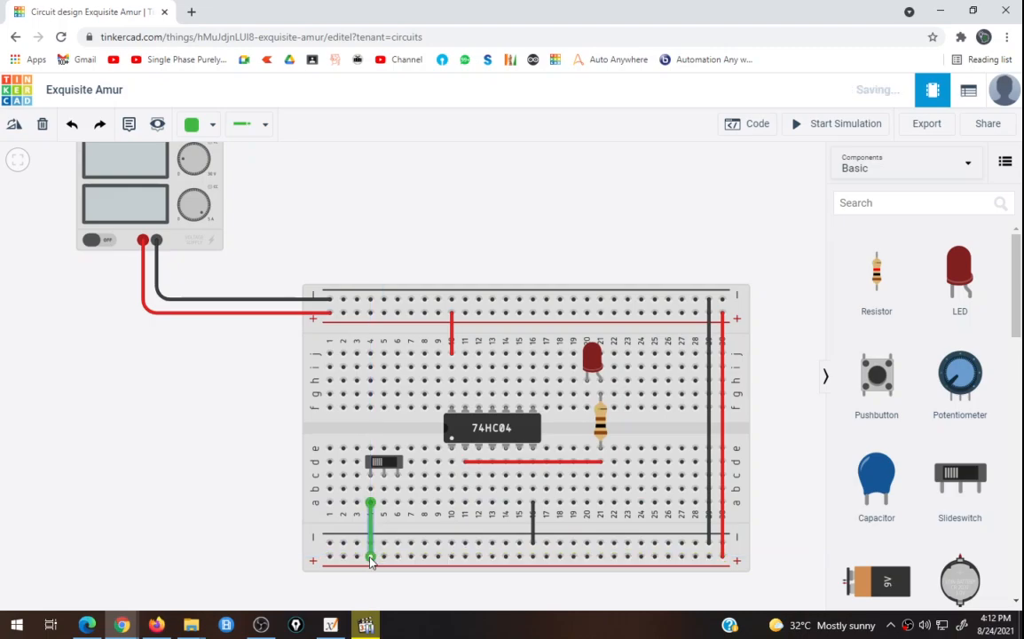
click(397, 476)
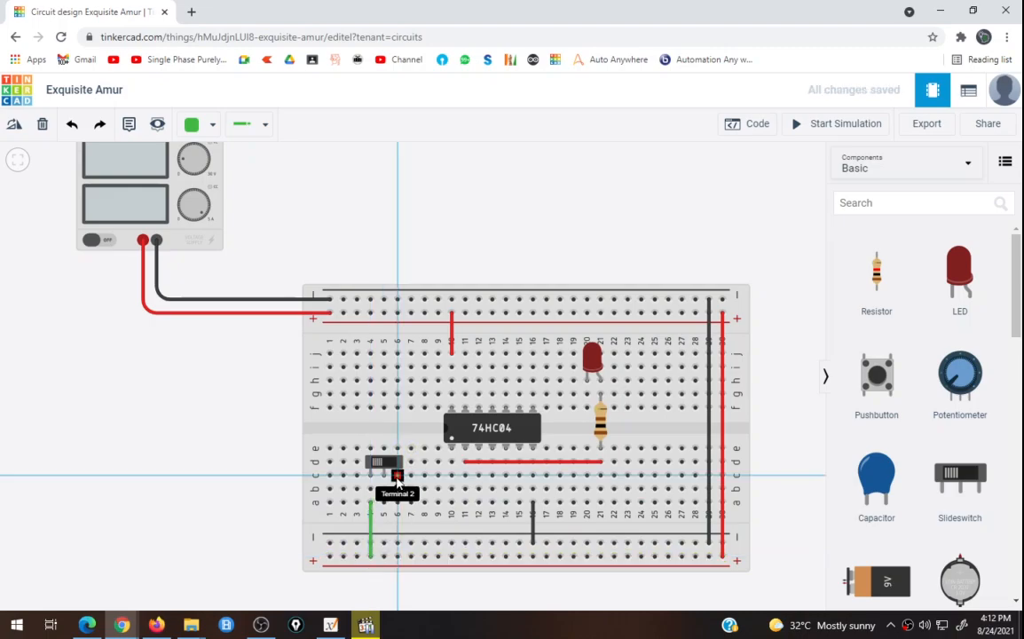
click(398, 544)
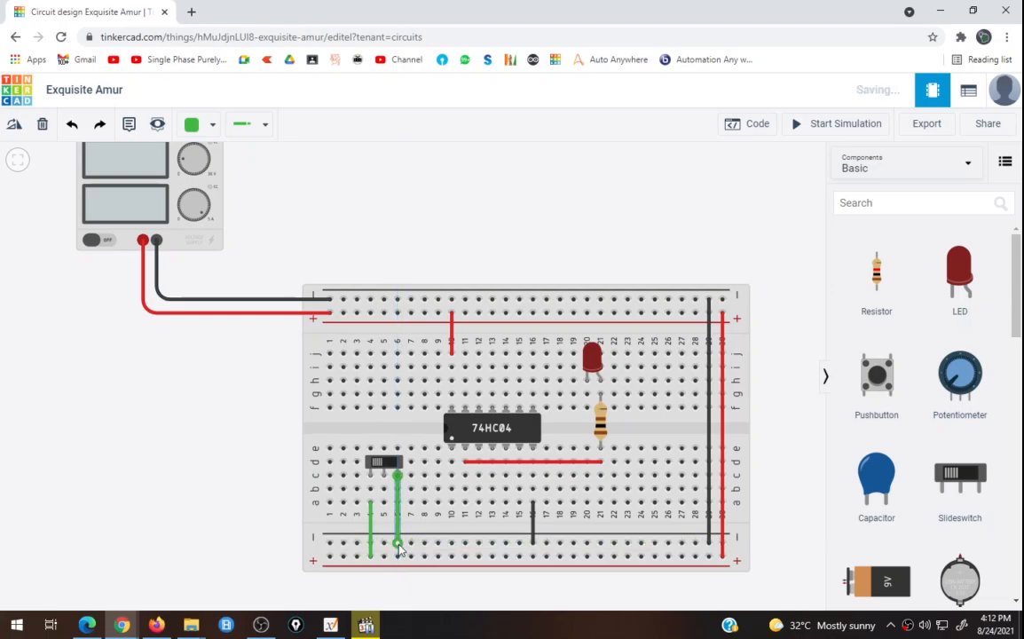
Step: Run a wire from the slideswitch's middle terminal to hole a5 and another from the inverter's first input at e10 to hole a10
click(383, 477)
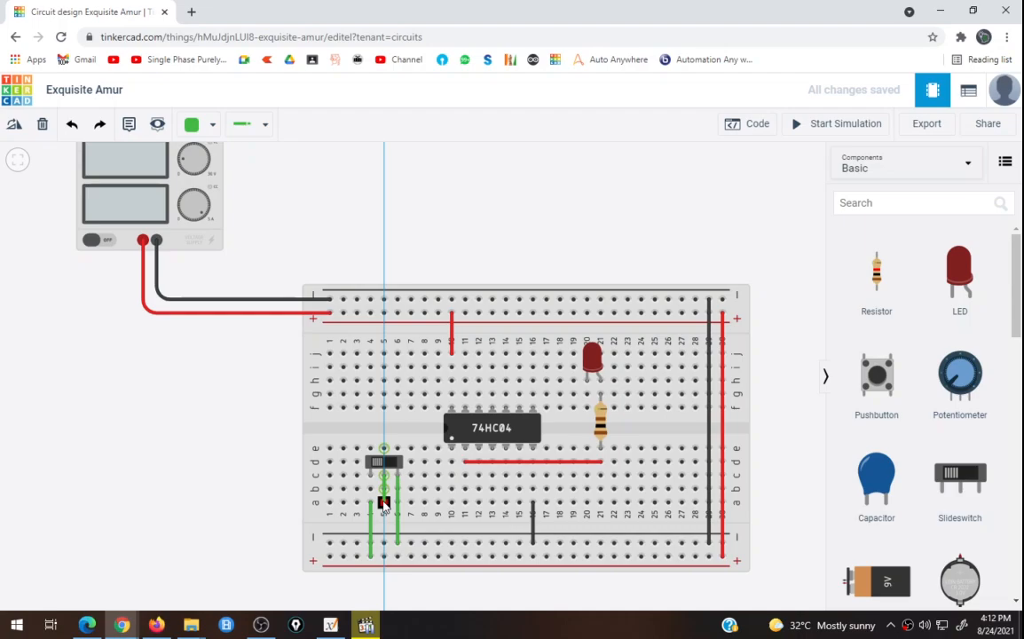
click(383, 503)
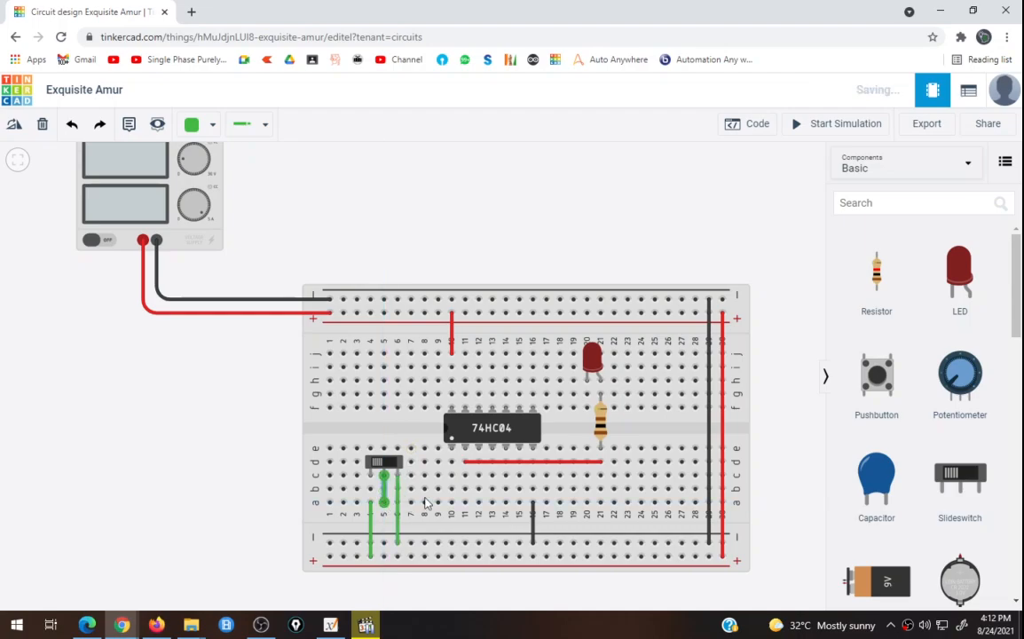
click(452, 450)
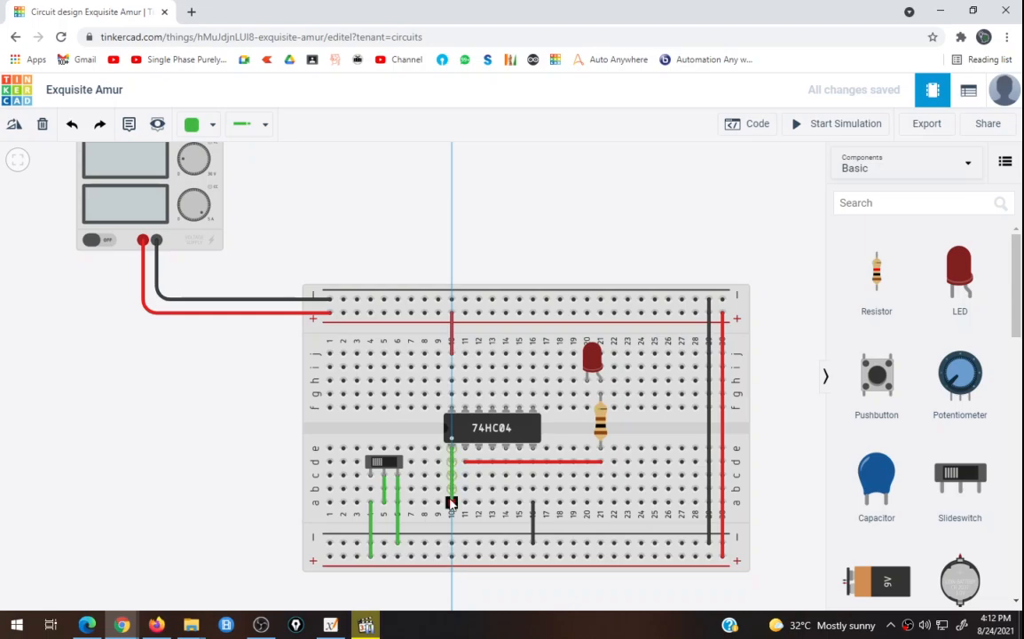
click(452, 503)
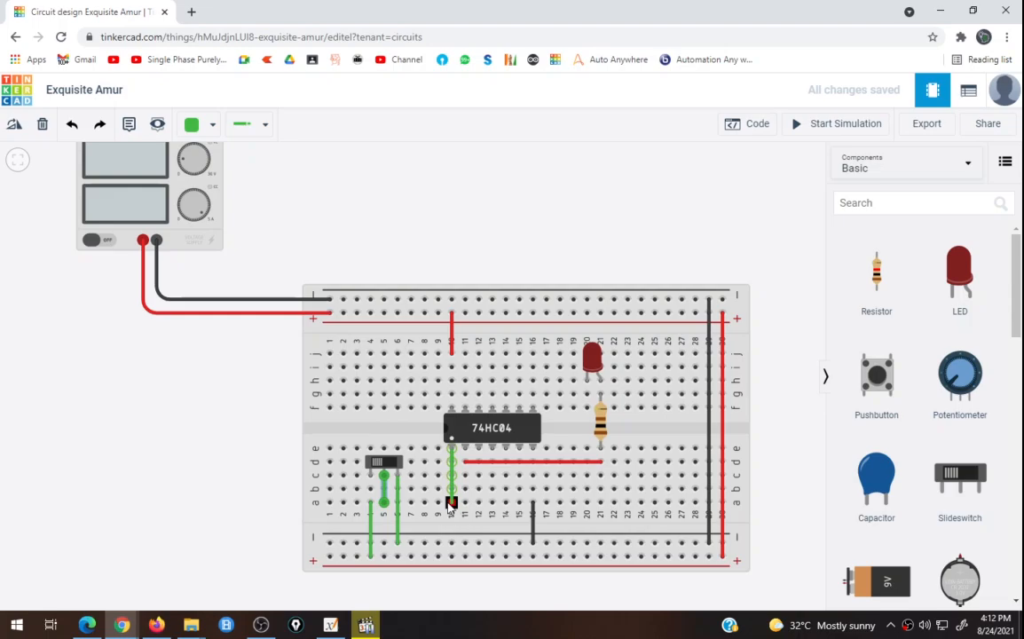
Step: Wire hole a10 to hole a5 so the slideswitch's middle terminal feeds the inverter's first input
click(384, 503)
click(384, 474)
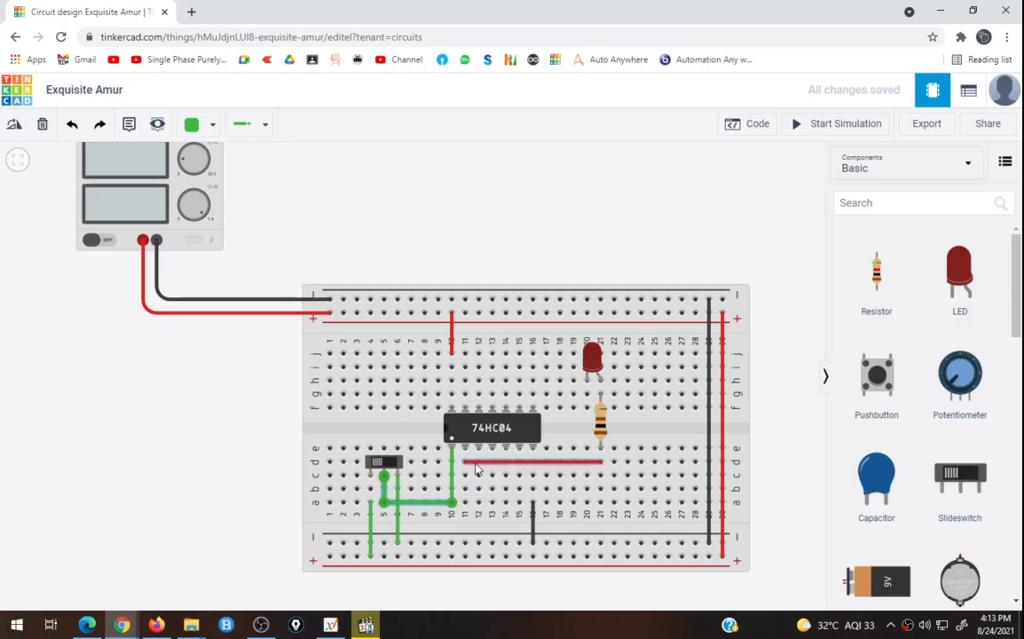
click(602, 464)
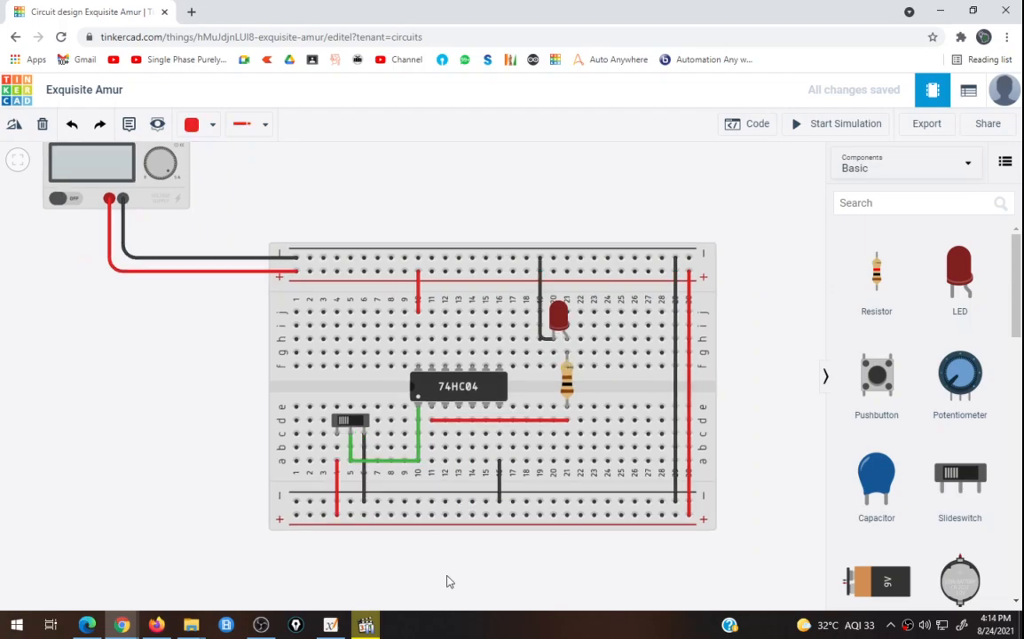
Step: Start the simulation of the NOT gate circuit and check the power supply readings and the LED with the slideswitch at 5V
click(363, 501)
click(363, 462)
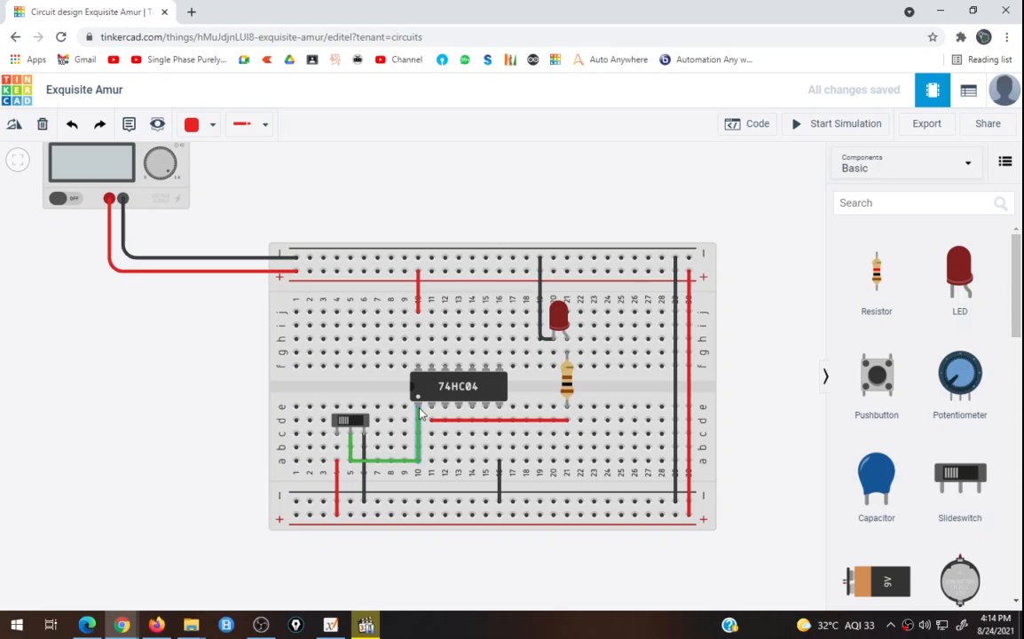
click(841, 130)
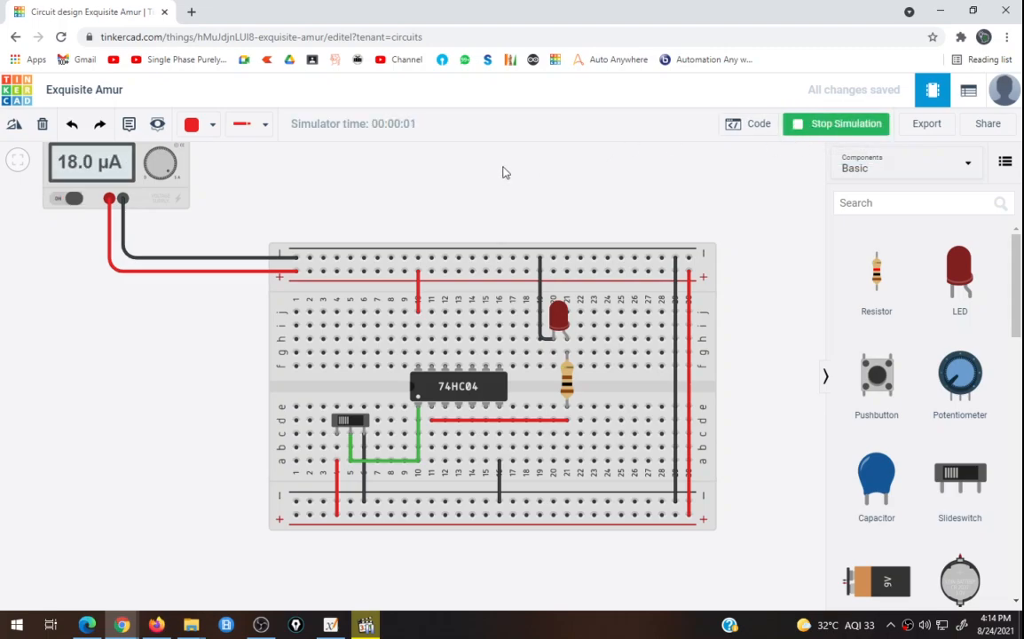
scroll(389, 168, down, 3)
drag(382, 170, 421, 274)
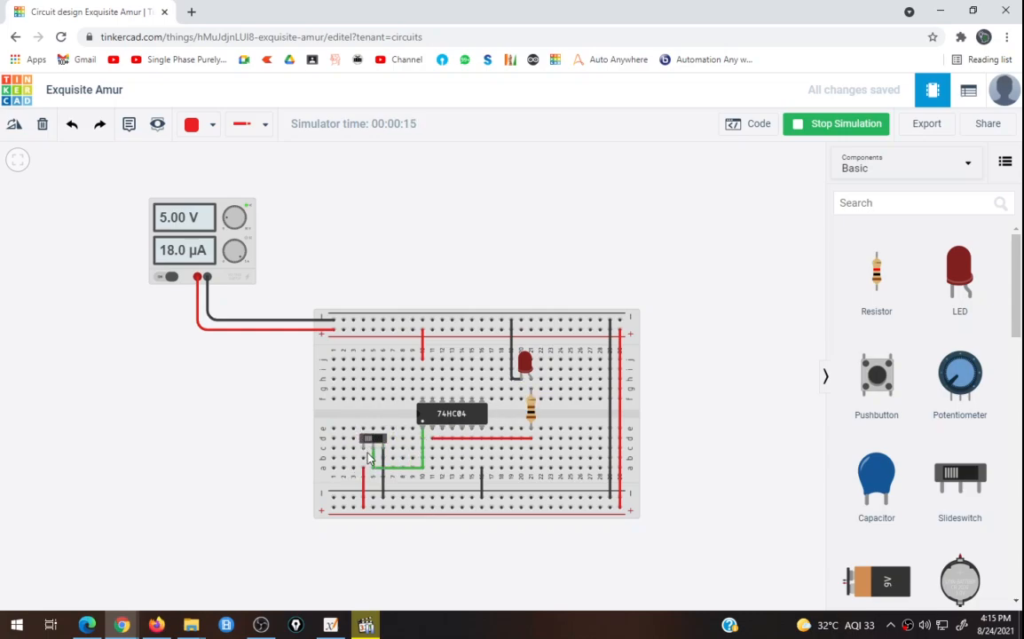
scroll(370, 442, up, 3)
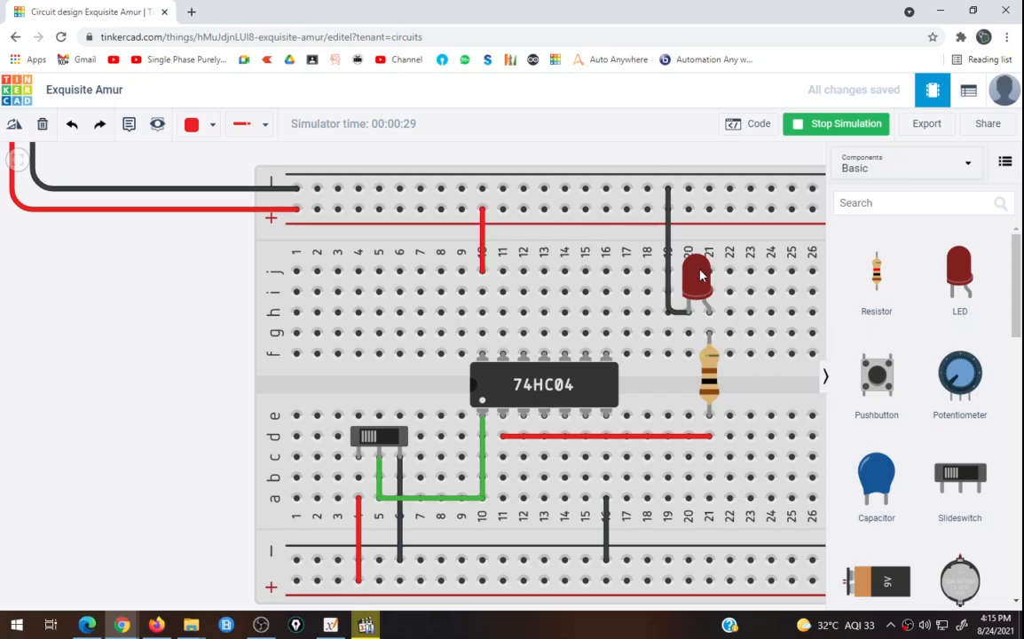
Step: Toggle the slideswitch repeatedly between its 5V and 0V positions, ending at 0V, and check the LED output for each input
click(386, 439)
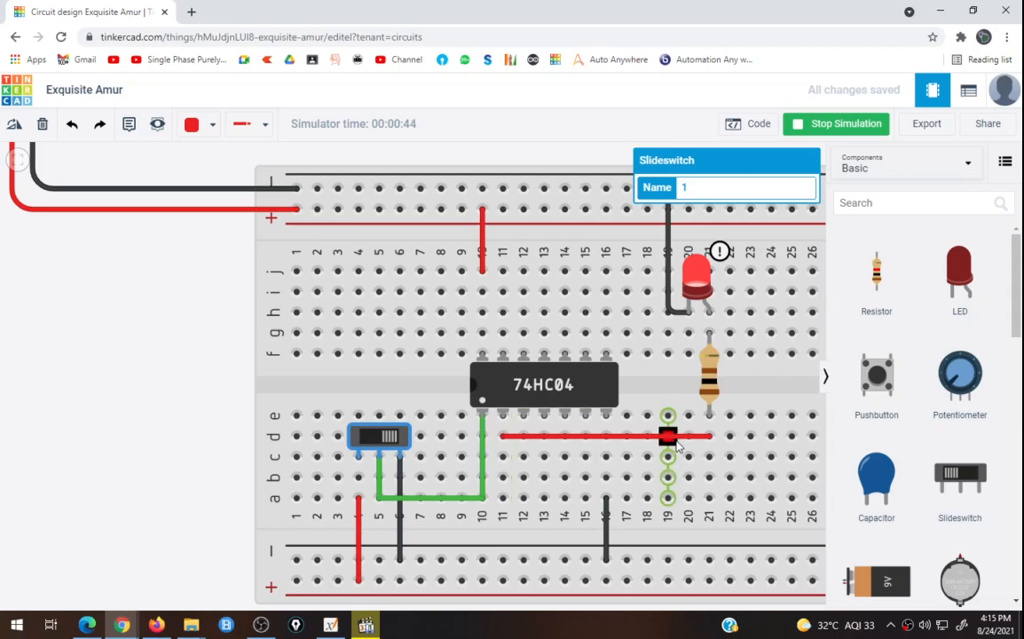
mouse_move(699, 281)
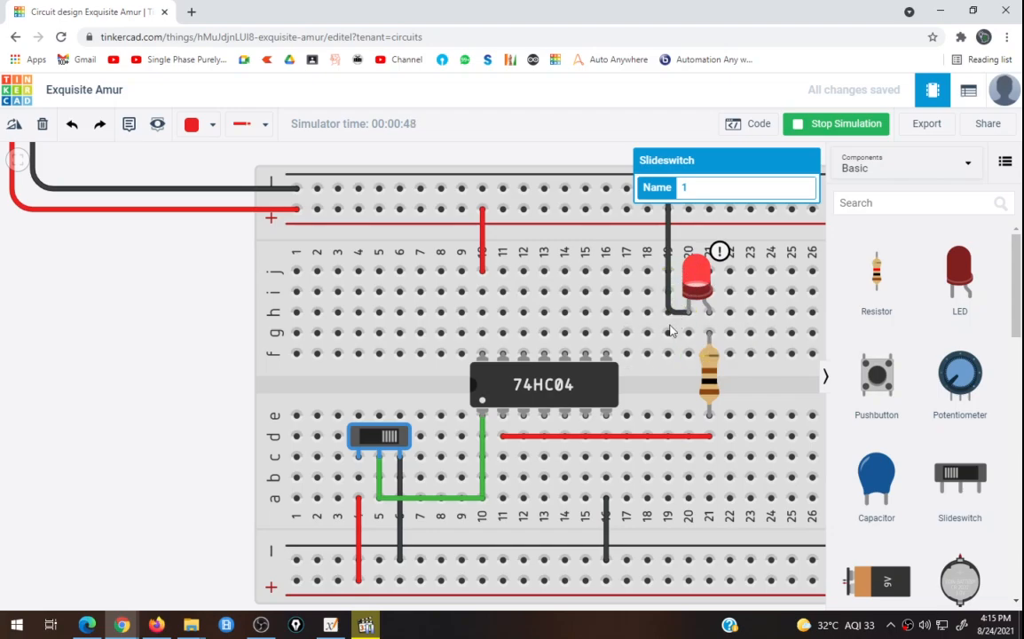
scroll(645, 331, down, 1)
click(404, 428)
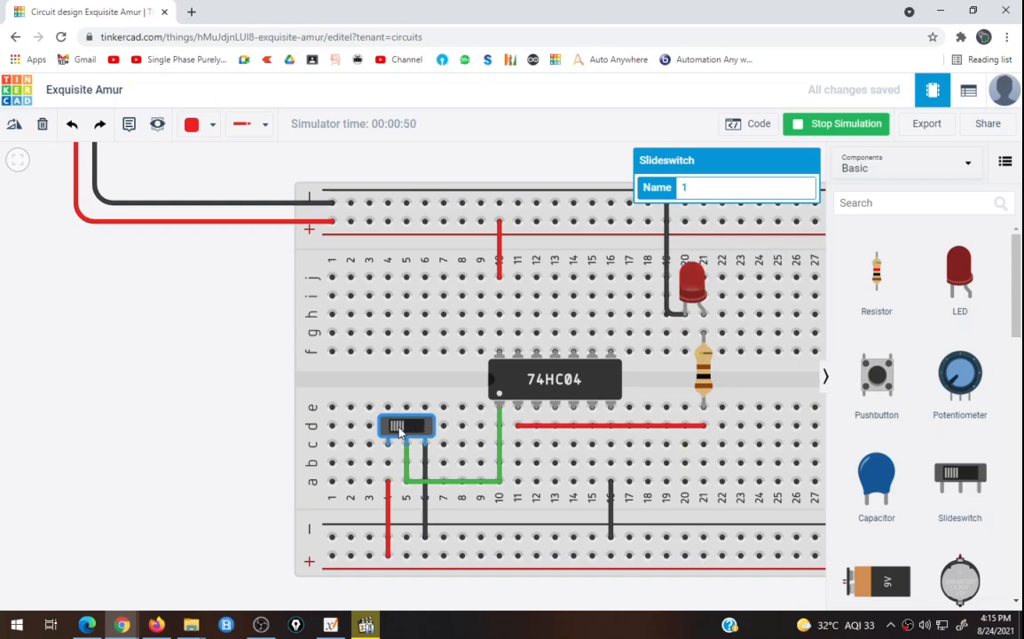
click(415, 431)
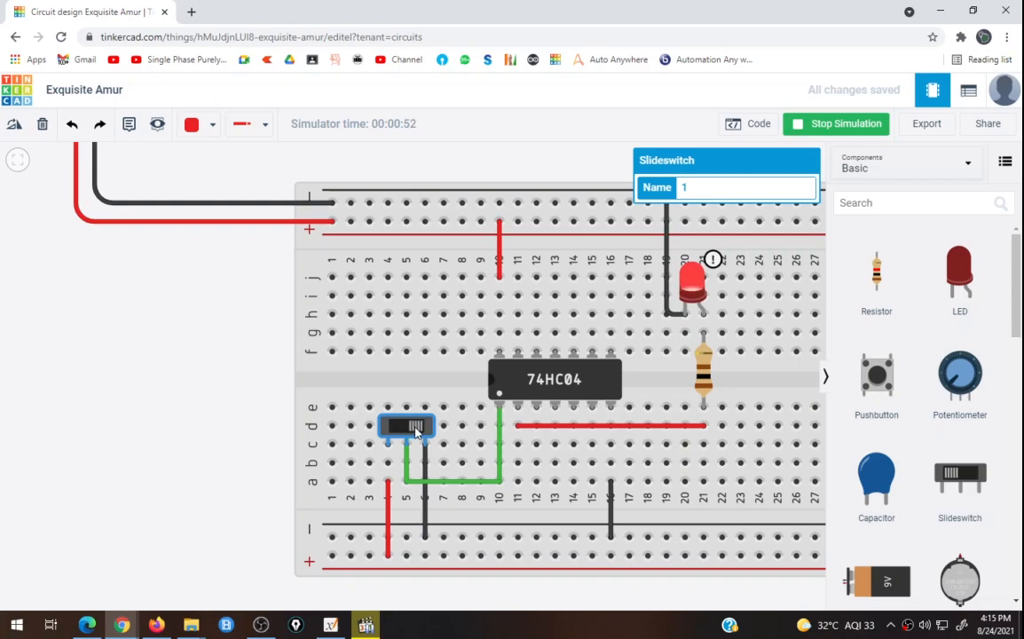
click(405, 430)
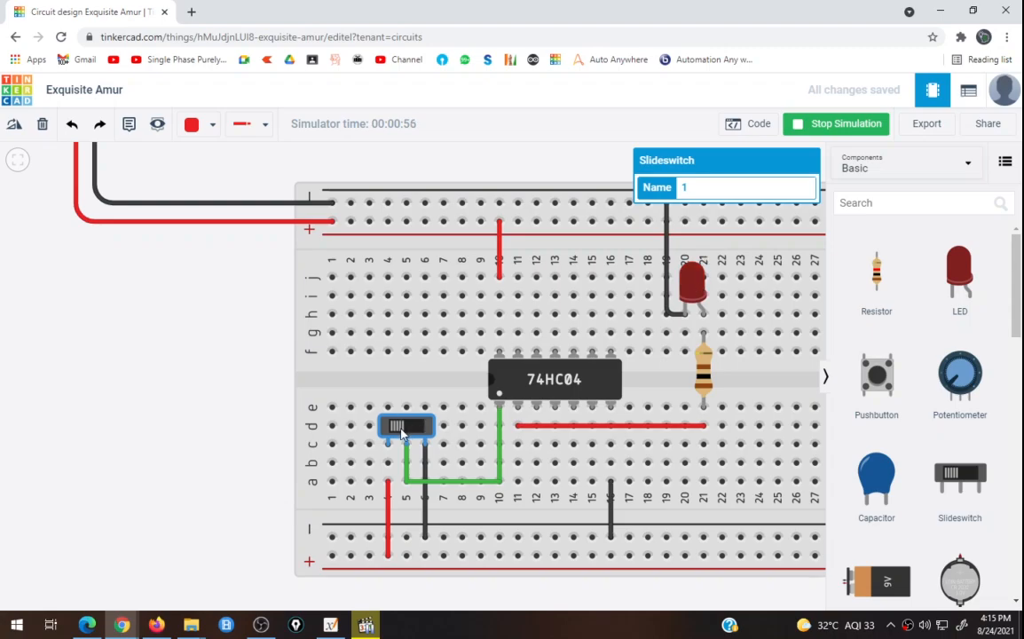
click(417, 431)
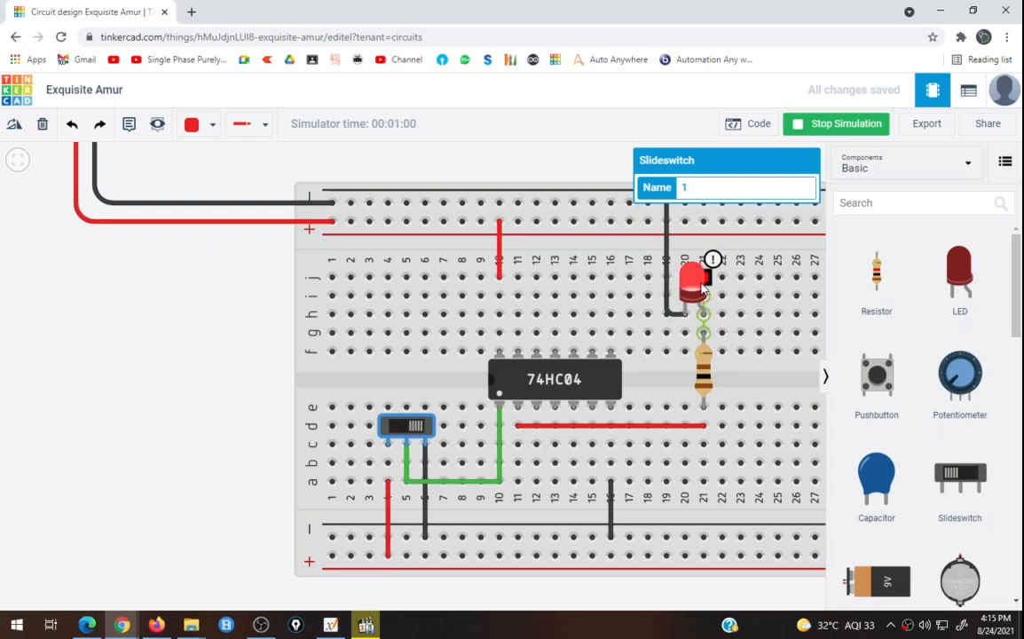
scroll(613, 364, down, 1)
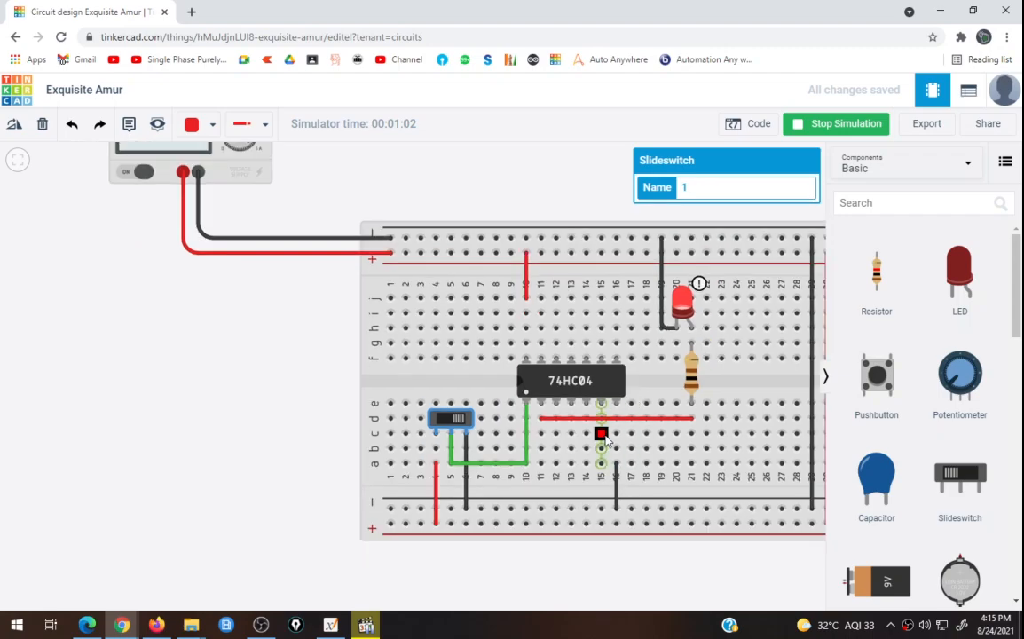
scroll(604, 440, down, 1)
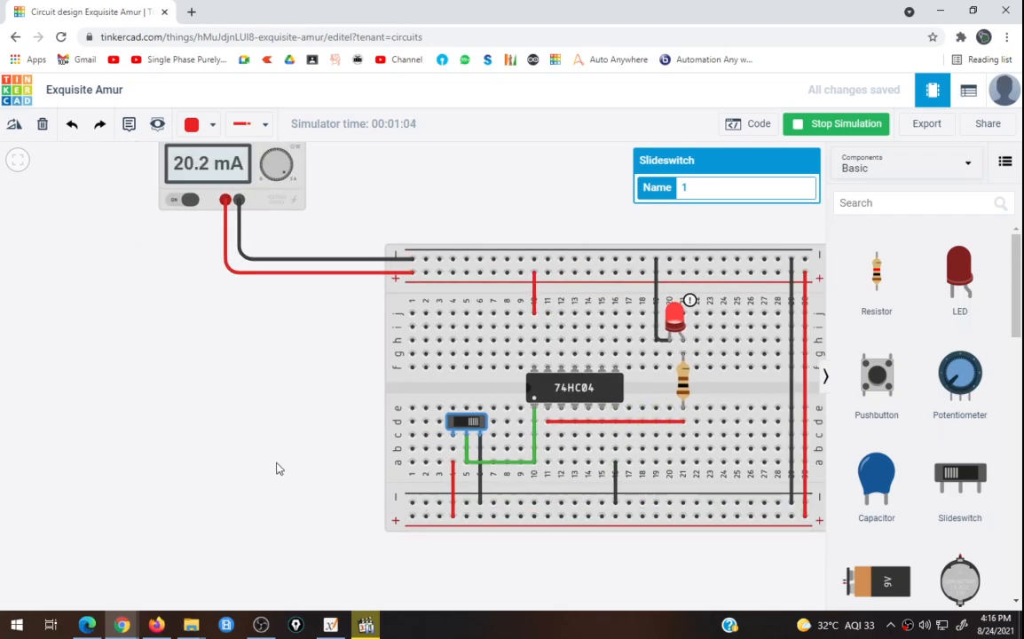
drag(276, 469, 228, 499)
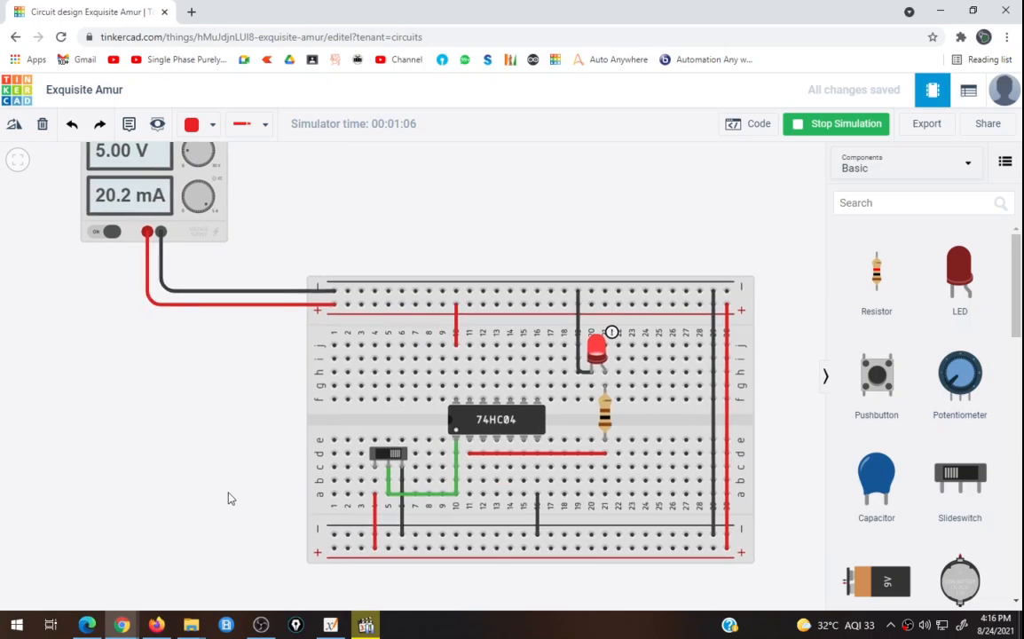